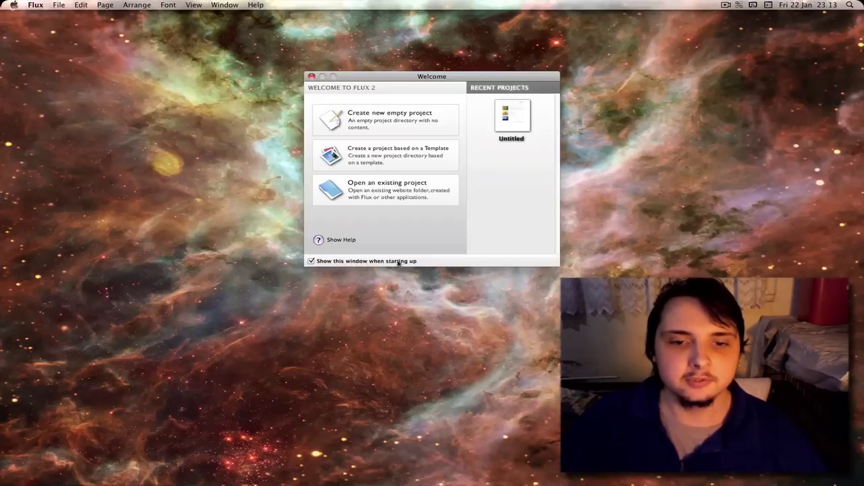
- Browse the site templates, pick Canvas Example, then cancel without creating a project
click(394, 150)
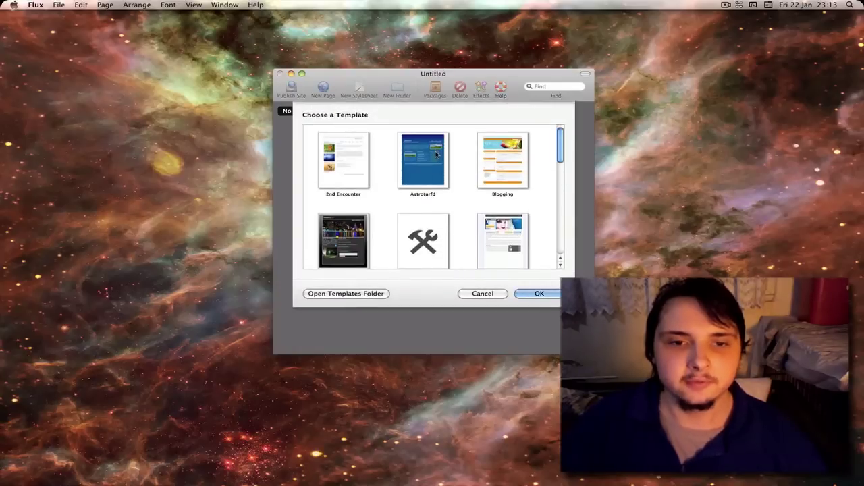
scroll(434, 156, down, 6)
scroll(434, 159, down, 4)
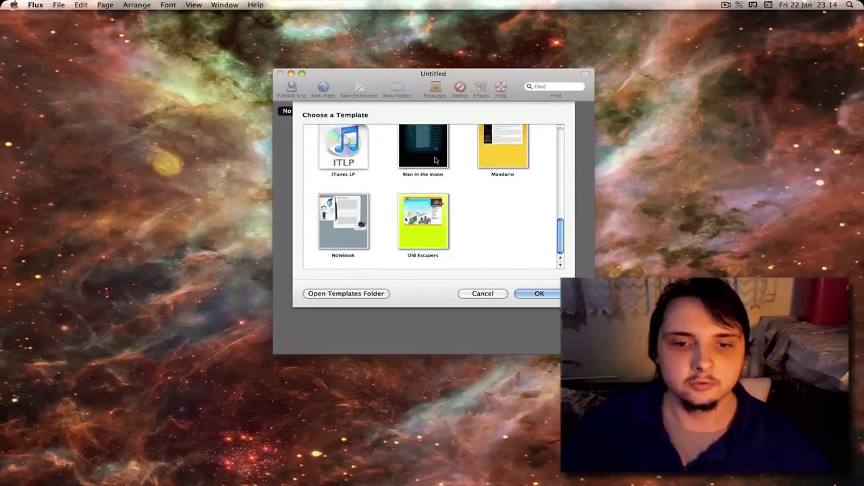
scroll(434, 159, up, 5)
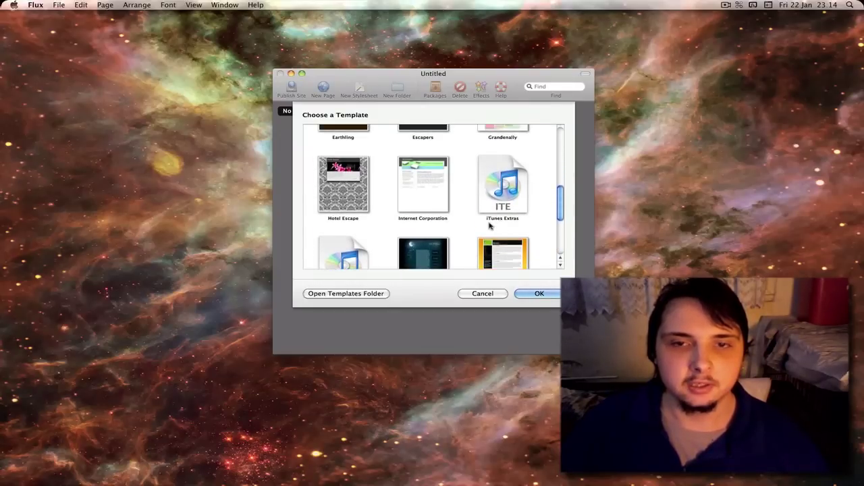
scroll(466, 196, up, 4)
scroll(464, 195, up, 3)
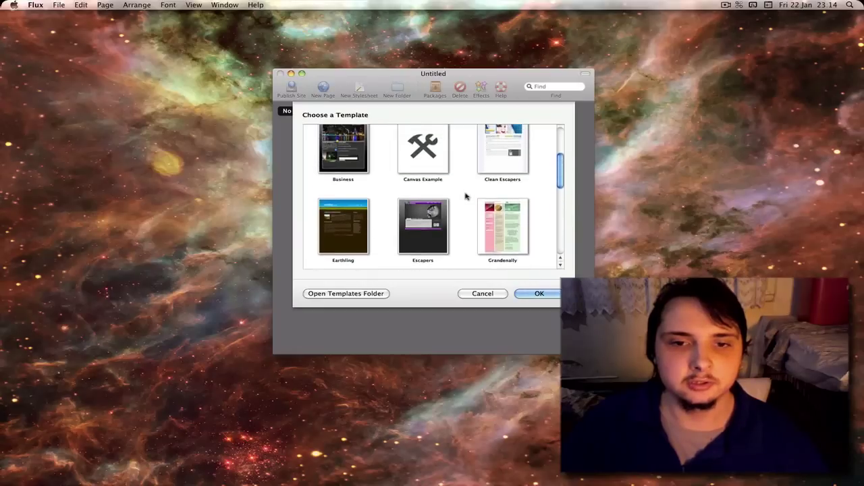
scroll(434, 193, up, 2)
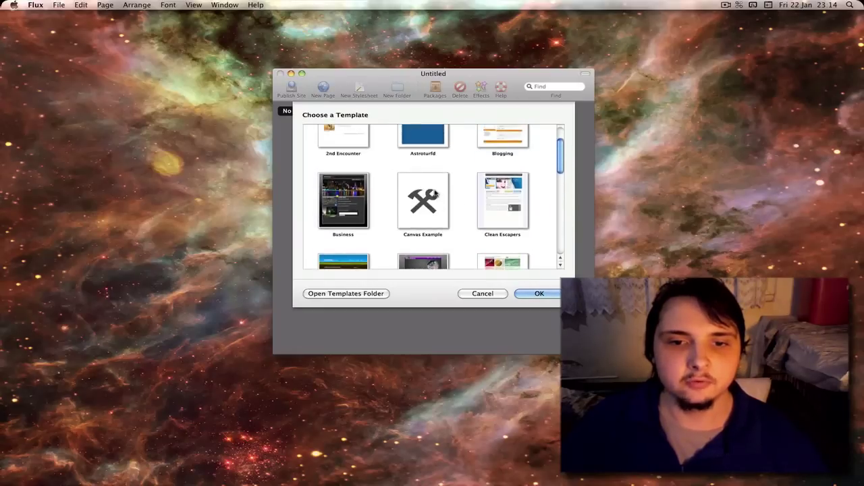
click(435, 193)
scroll(461, 202, up, 2)
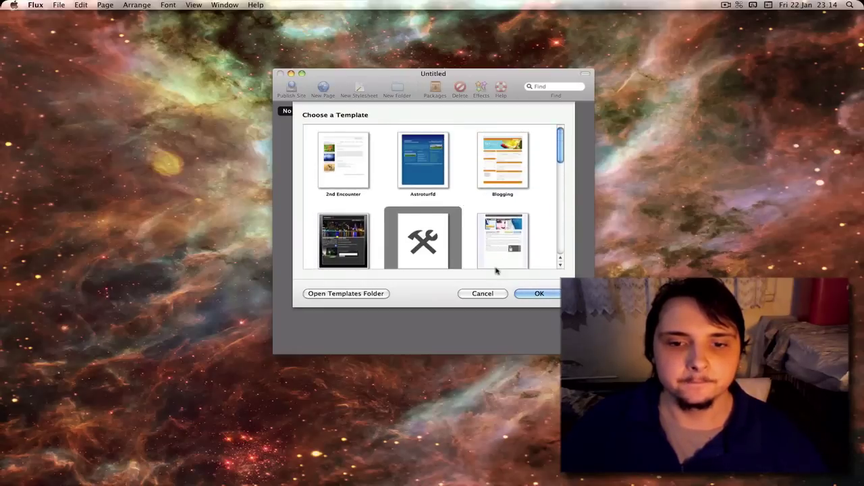
click(478, 295)
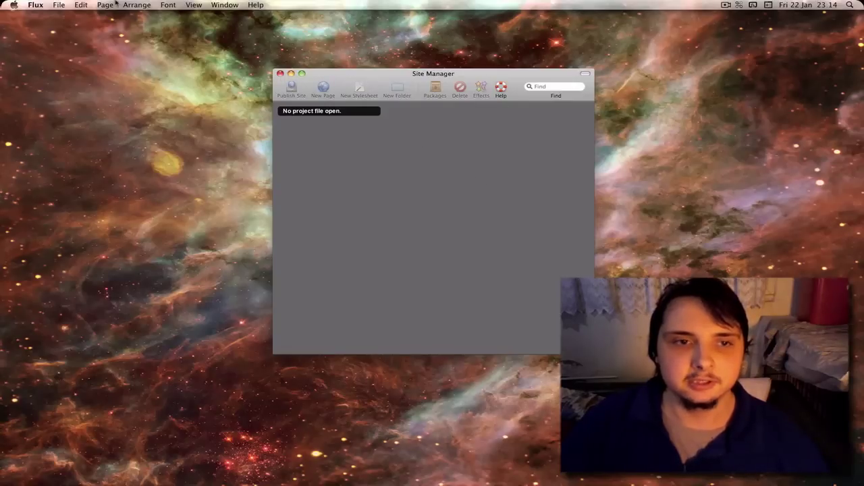
- Create and save a Standard Website project named Untitled 2 in Documents
click(61, 7)
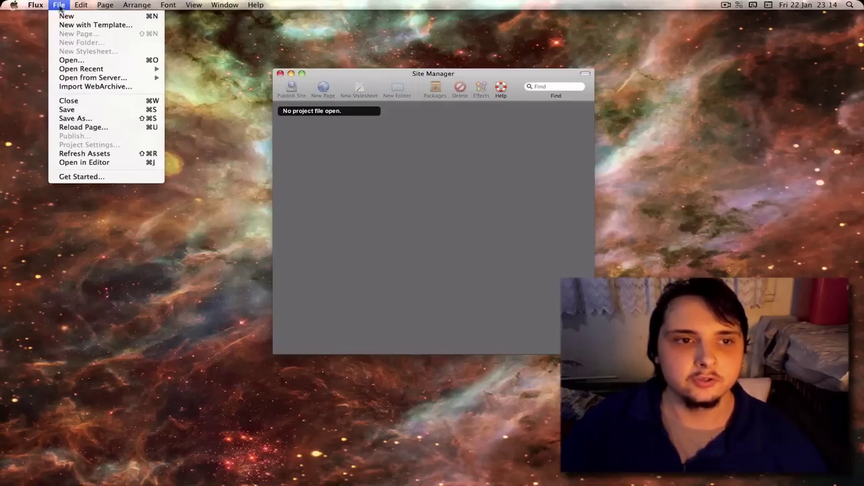
click(65, 19)
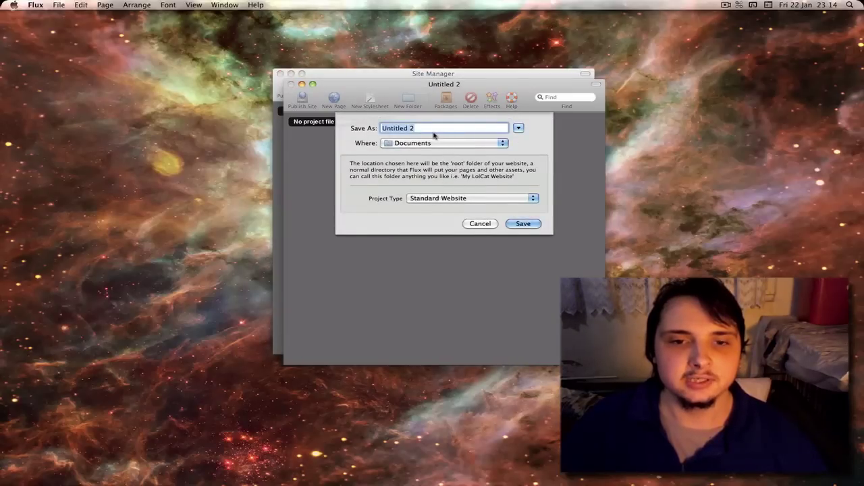
click(434, 132)
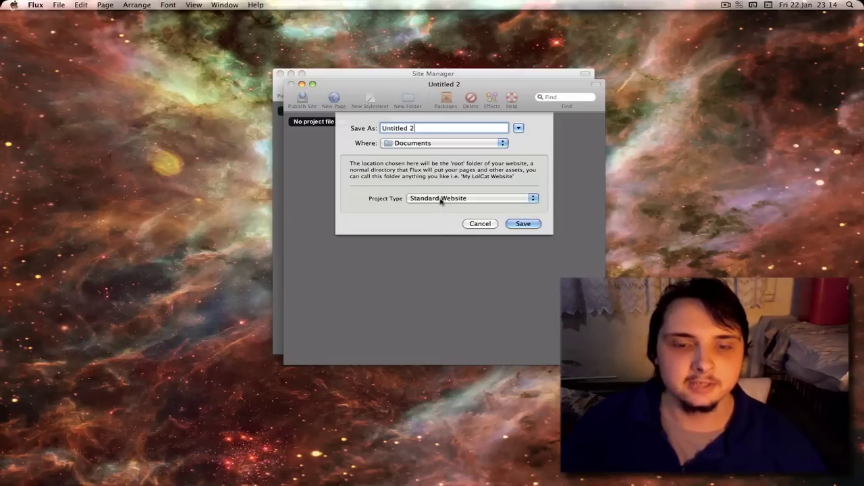
click(441, 198)
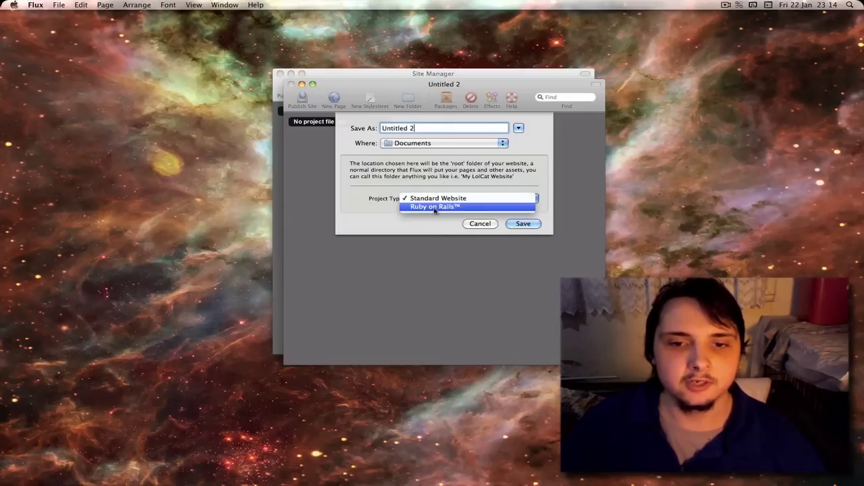
click(436, 190)
click(477, 196)
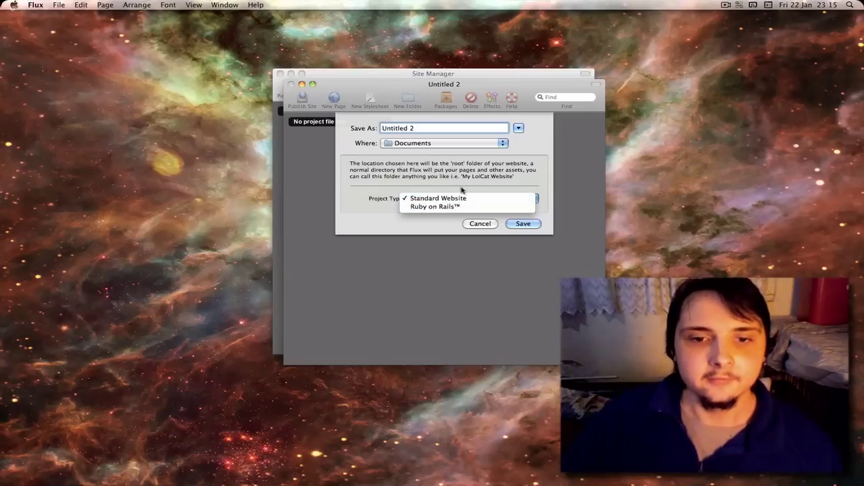
click(463, 188)
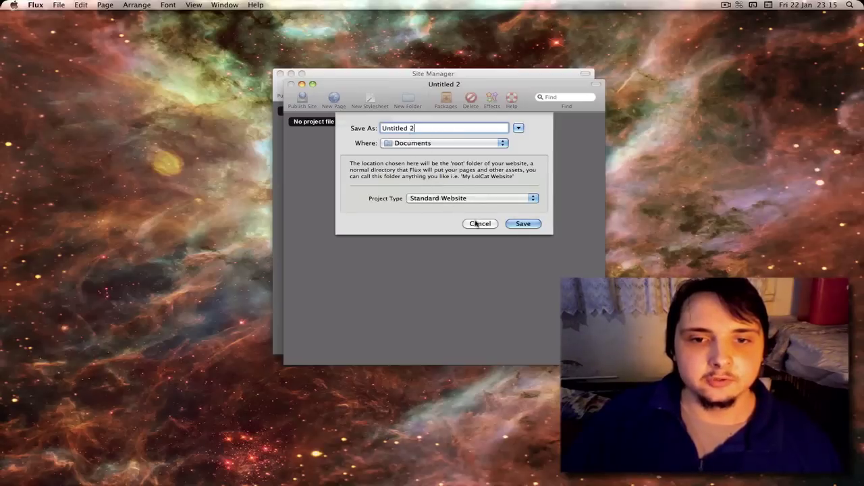
click(523, 223)
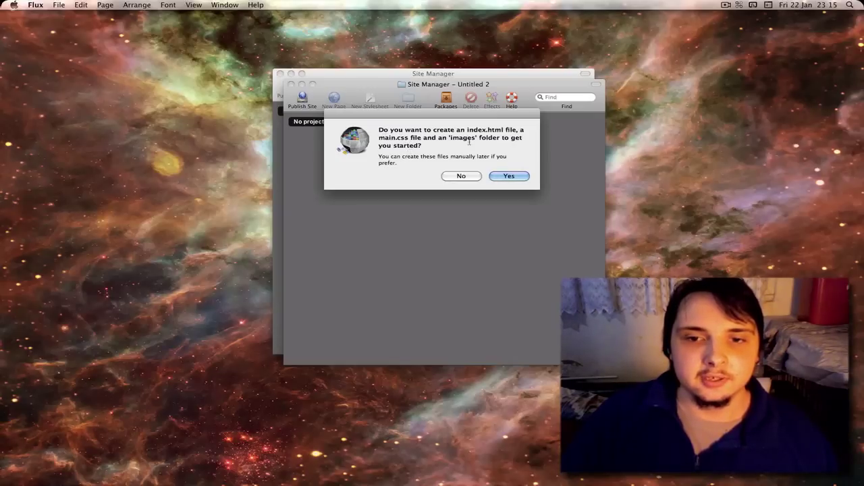
- Create the index.html, main.css and images starter files, close the empty Site Manager, and reposition the project window
click(492, 177)
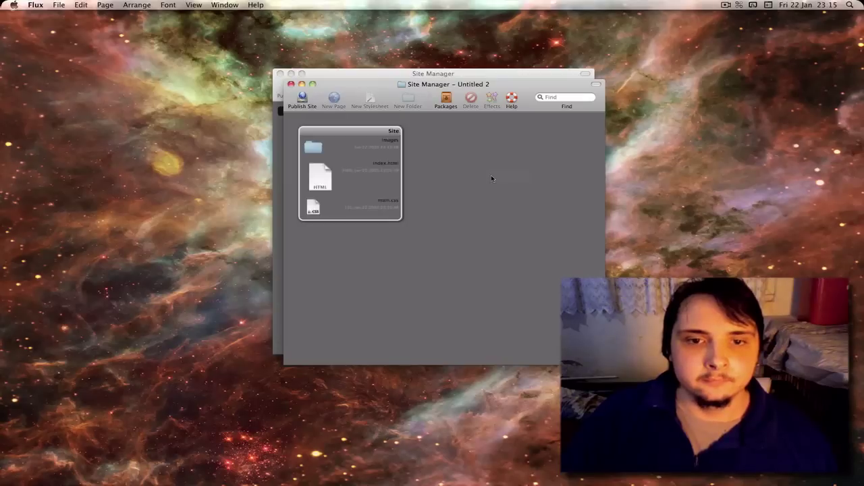
click(280, 74)
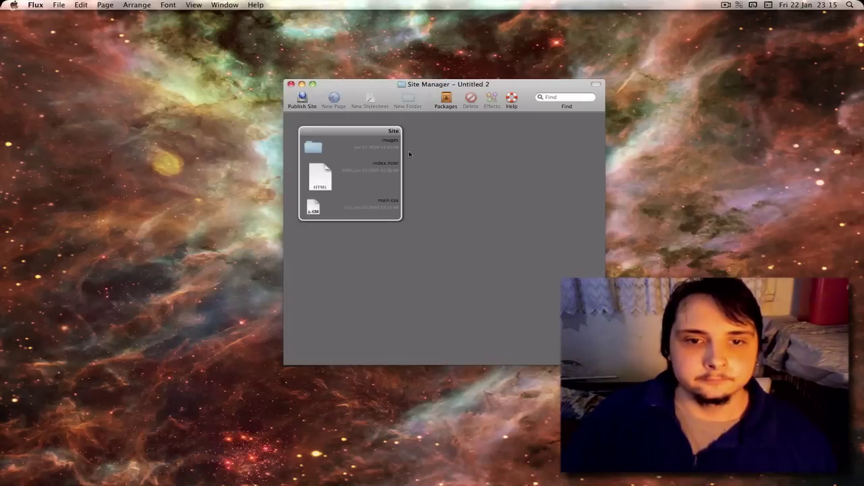
drag(375, 88, 340, 65)
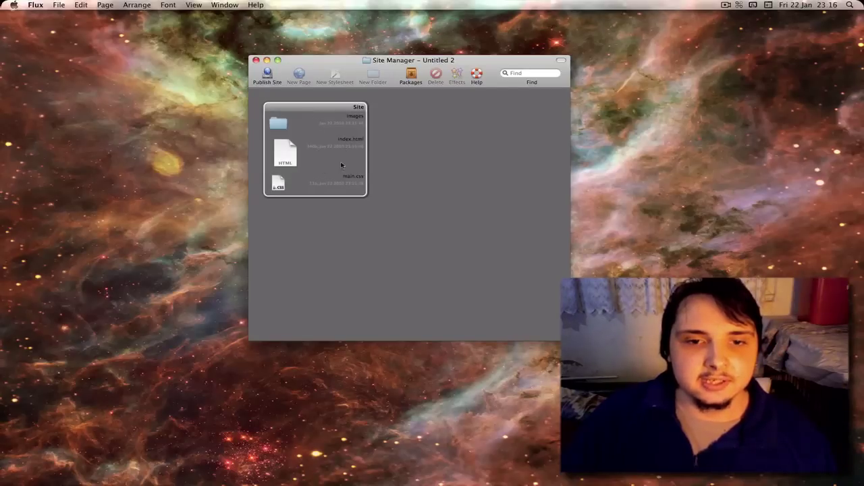
click(301, 123)
click(404, 173)
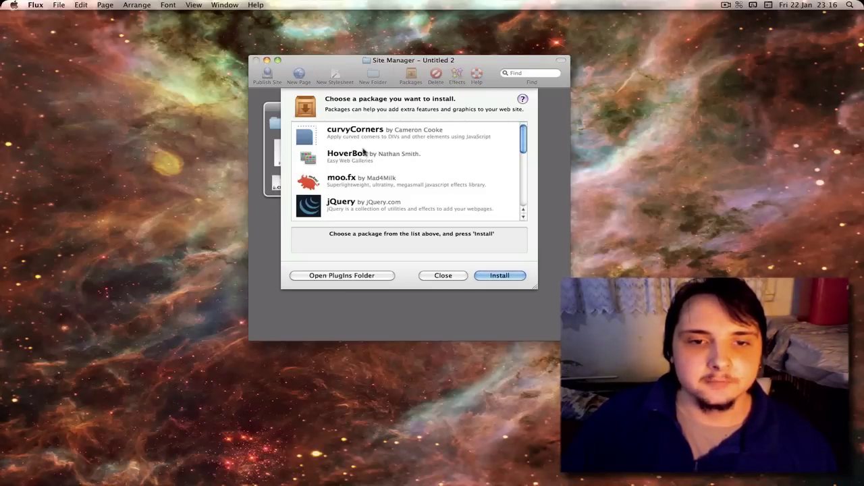
- Look through the curvyCorners, HoverBox, moo.fx, jQuery and Gallery 1.1 packages
click(344, 137)
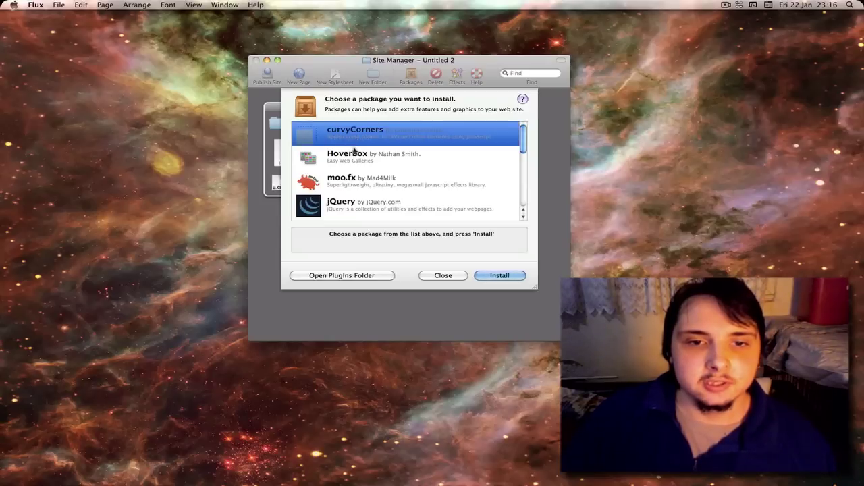
click(354, 153)
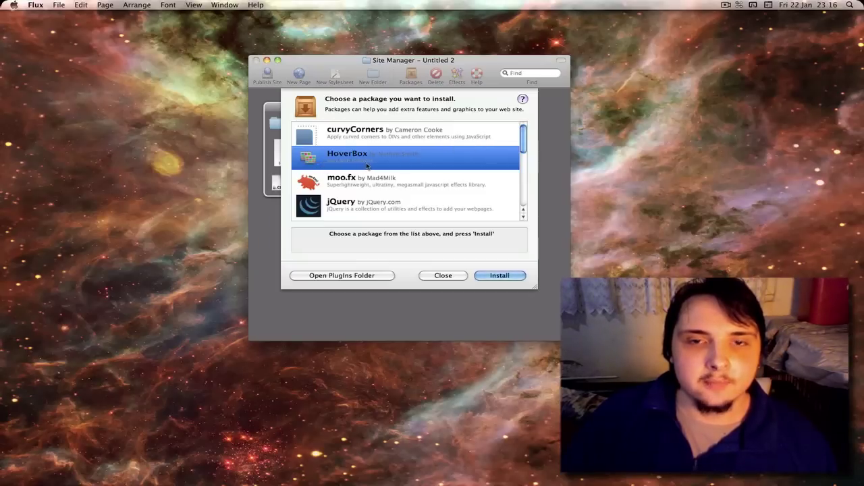
click(357, 189)
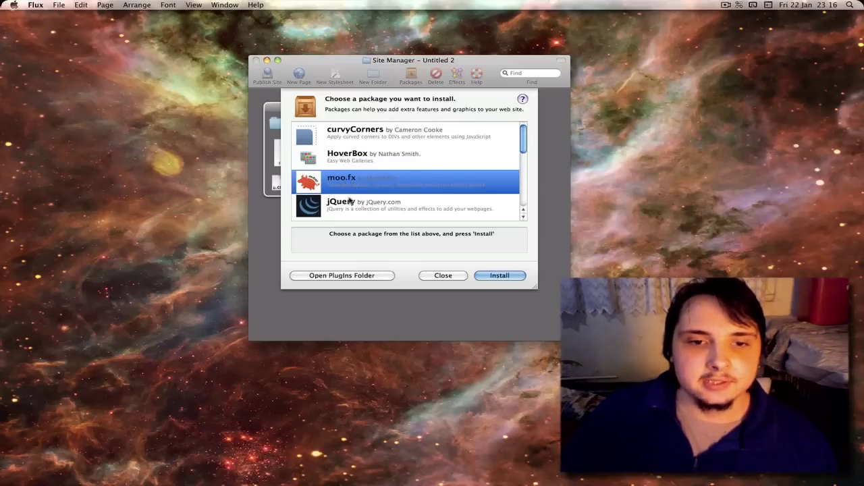
click(351, 208)
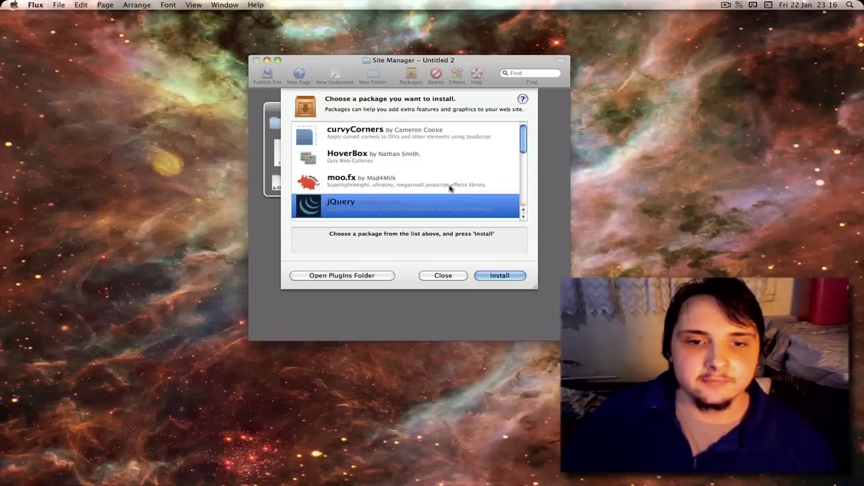
scroll(452, 192, down, 1)
scroll(453, 191, down, 3)
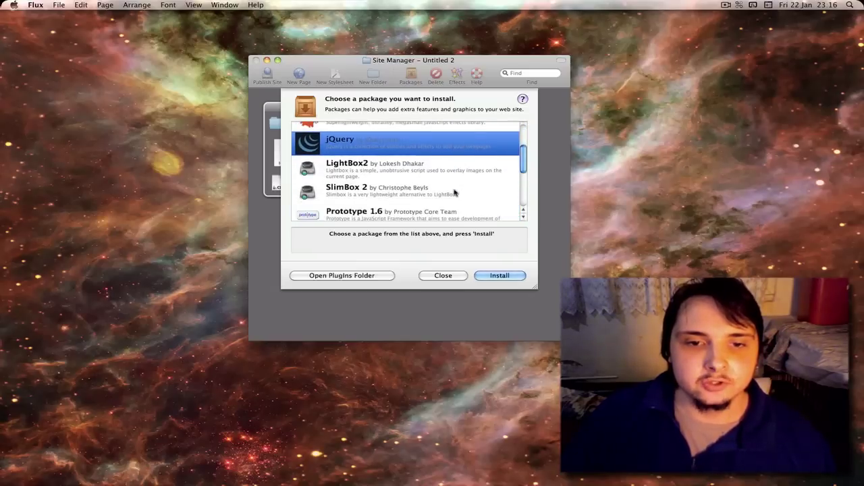
scroll(454, 192, down, 5)
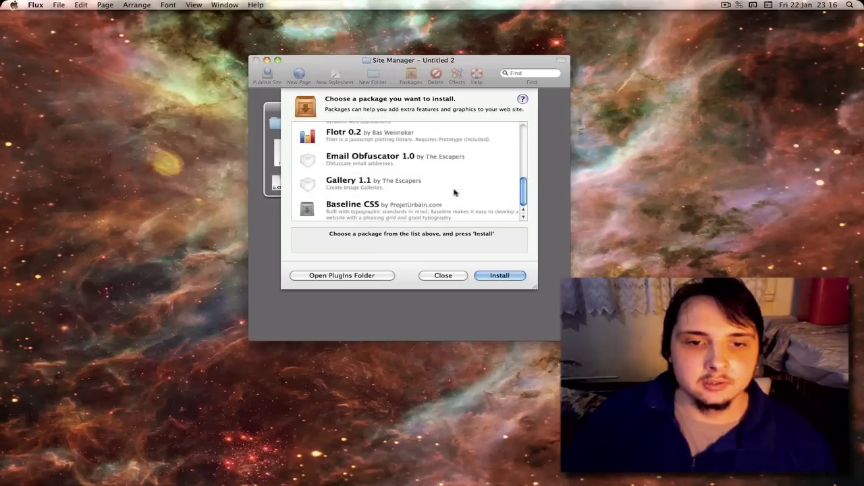
click(349, 185)
click(454, 275)
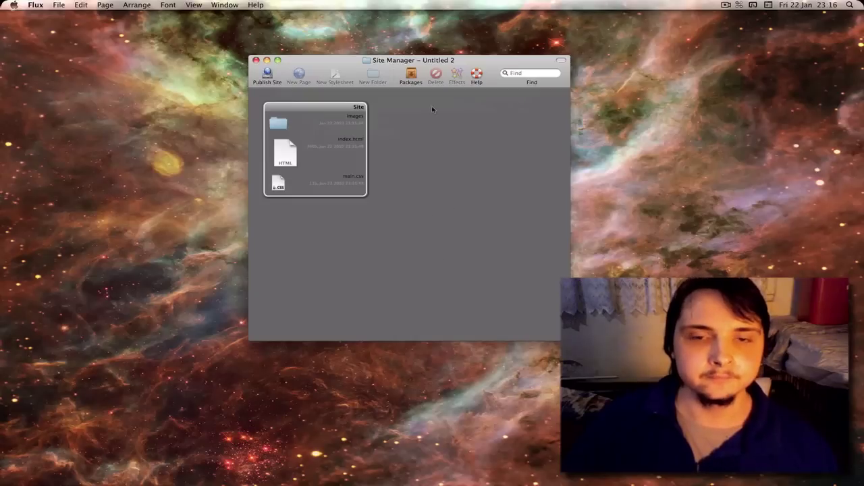
click(330, 154)
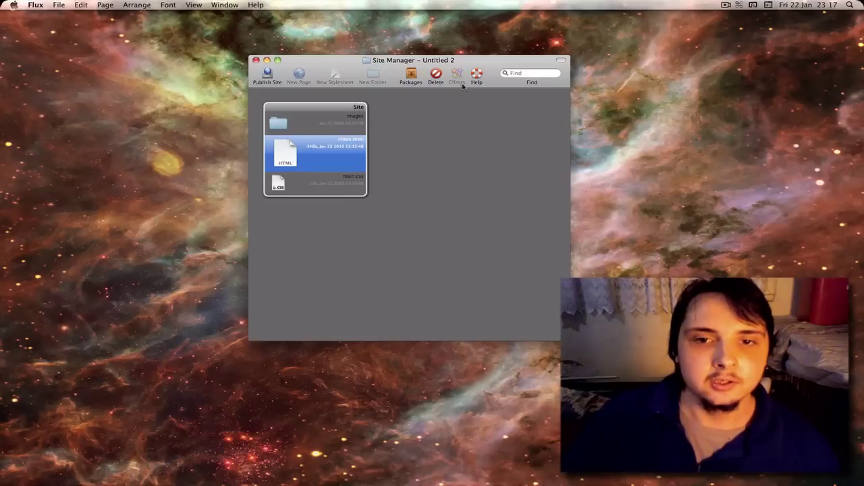
click(349, 128)
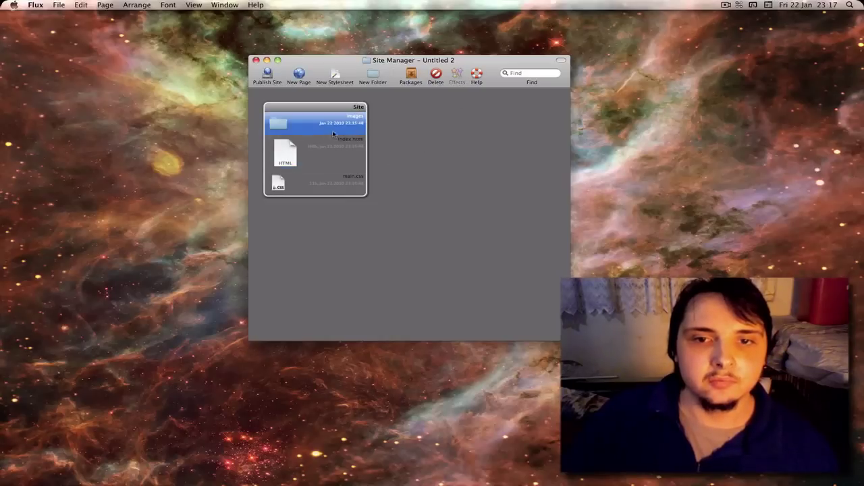
click(346, 177)
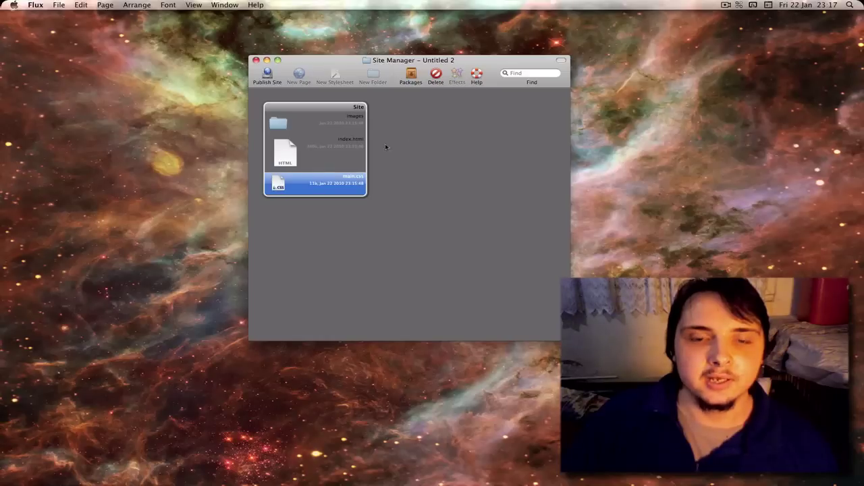
click(346, 152)
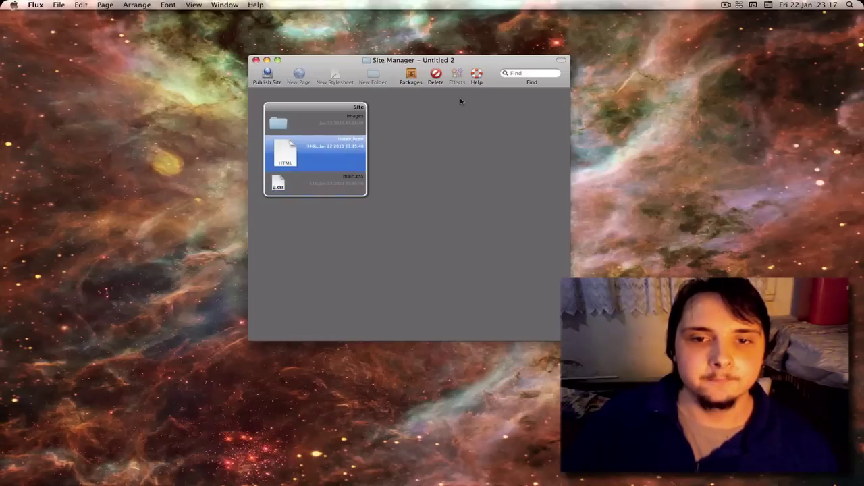
- Open index.html in a full-screen Page Editor, browse the Media Links and Photos tabs, then close Media
double_click(339, 150)
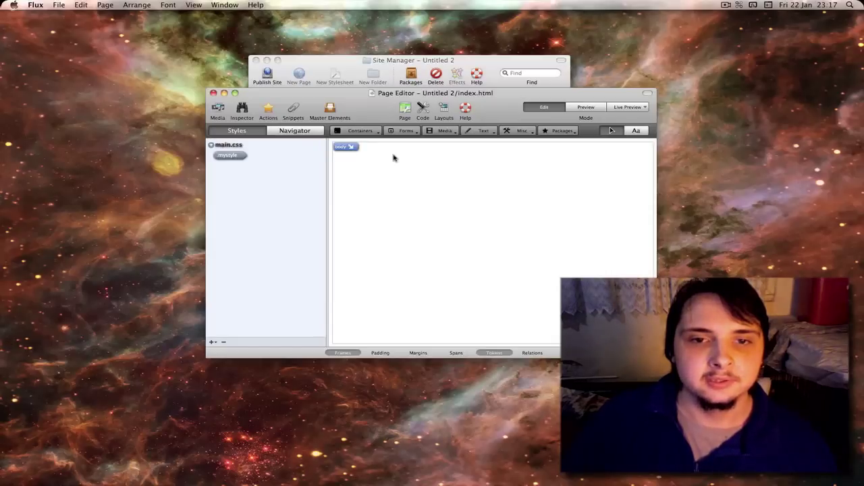
click(235, 93)
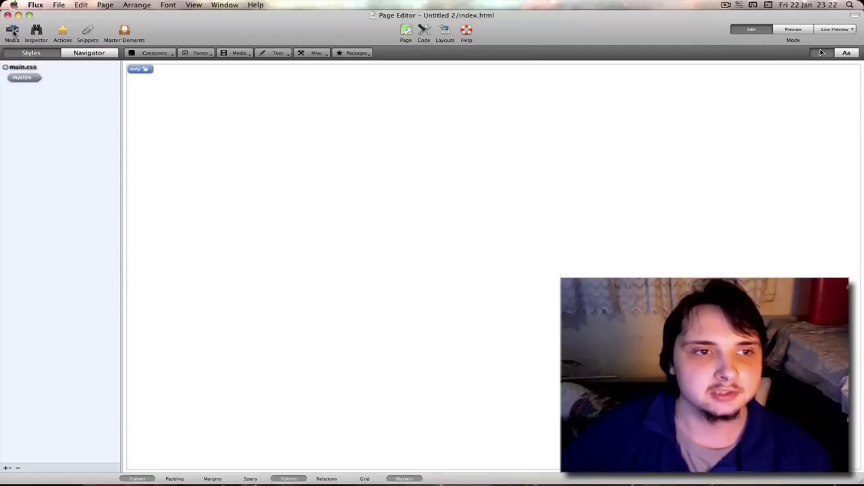
click(12, 32)
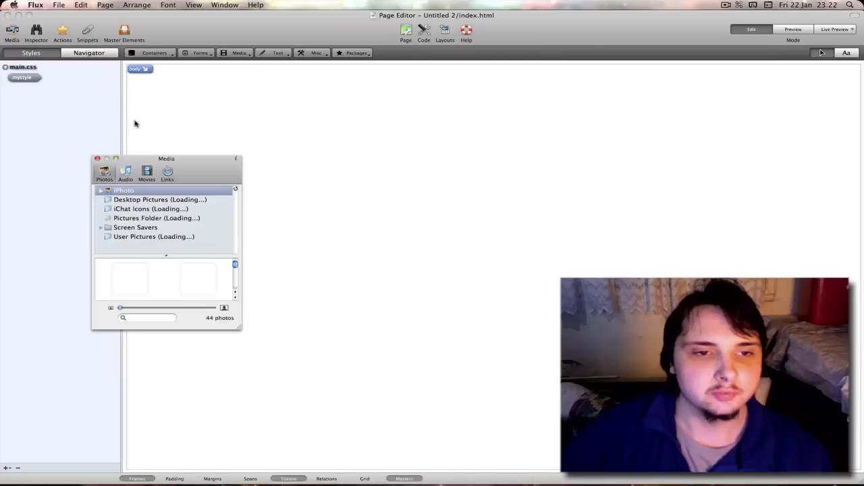
drag(211, 169, 310, 130)
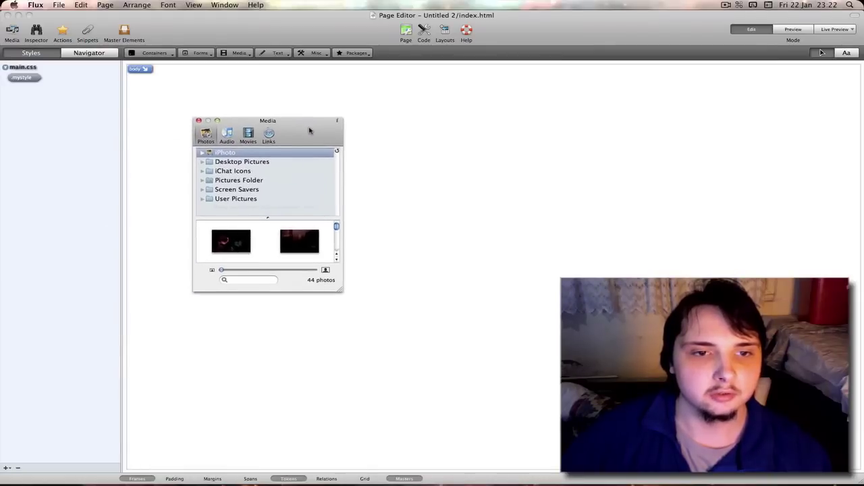
click(269, 137)
click(206, 139)
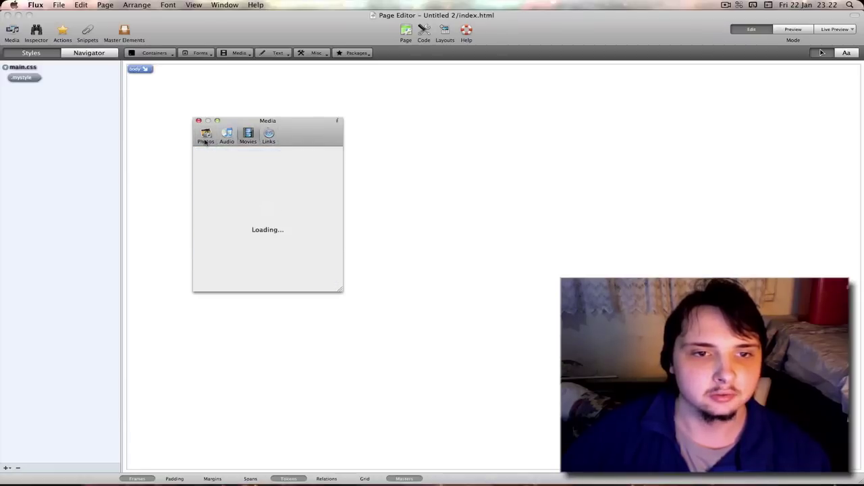
click(200, 122)
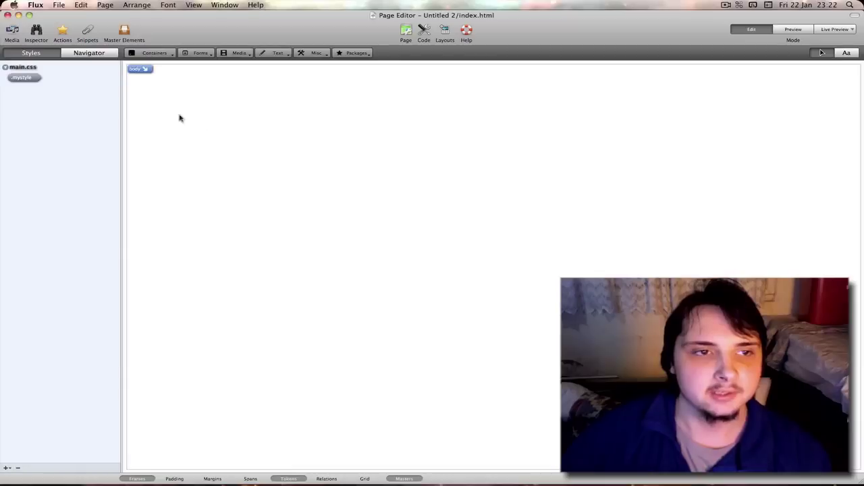
click(38, 41)
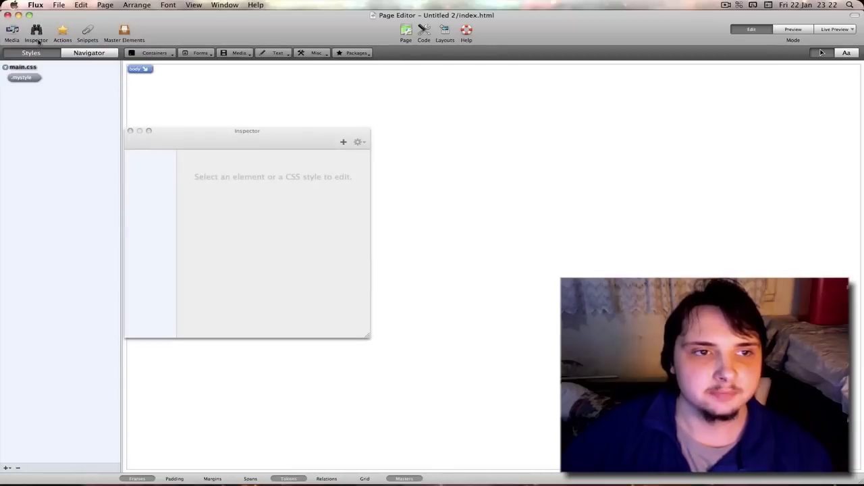
click(251, 142)
drag(181, 143, 324, 115)
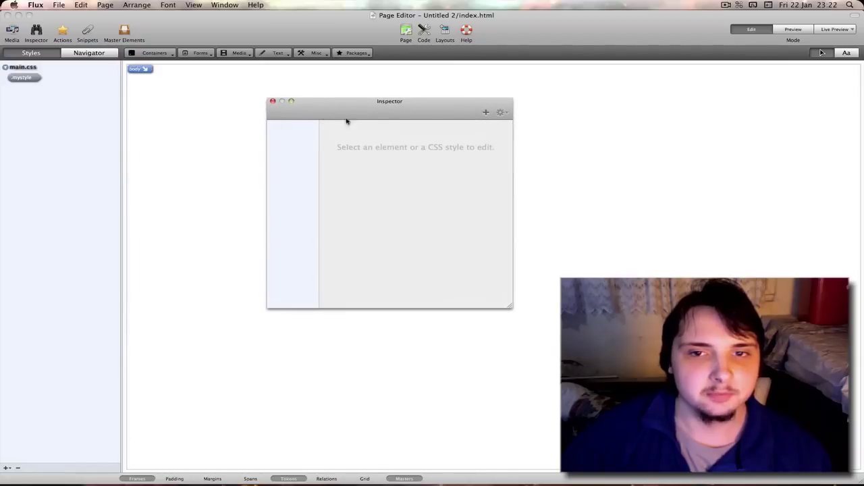
click(486, 112)
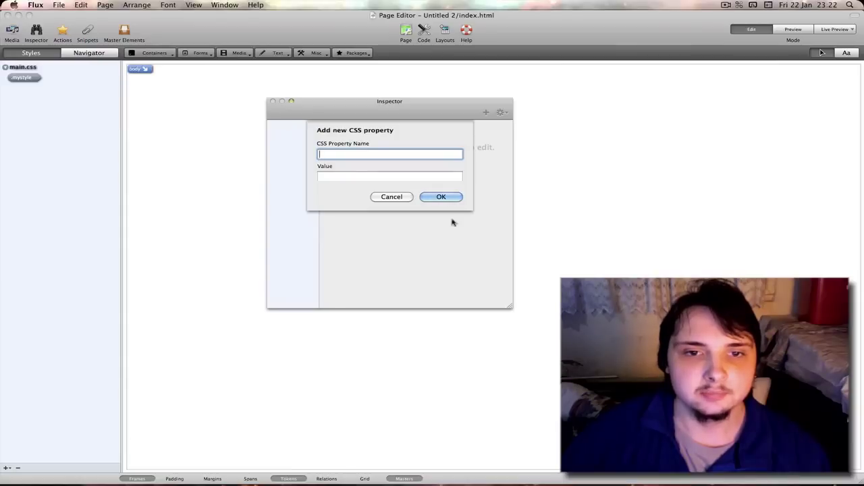
click(391, 197)
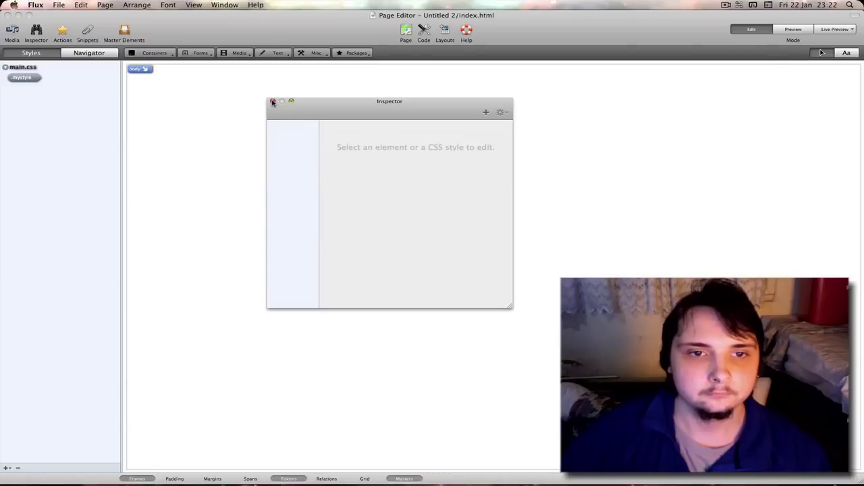
click(273, 102)
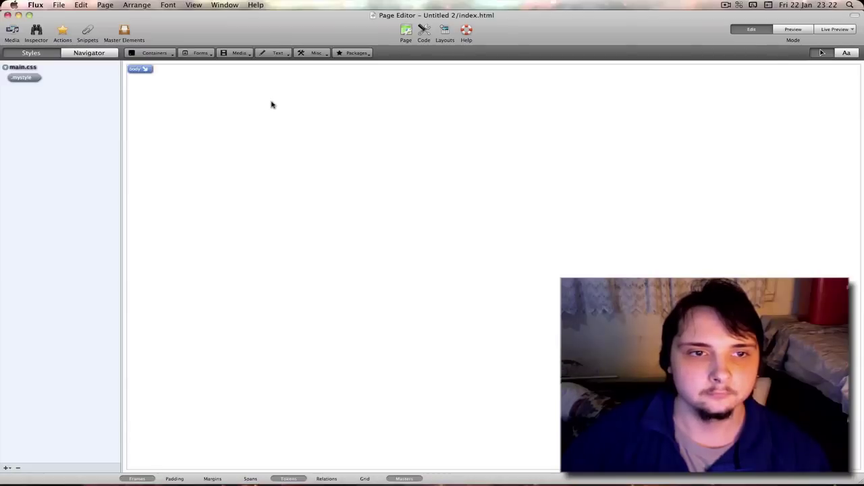
click(71, 39)
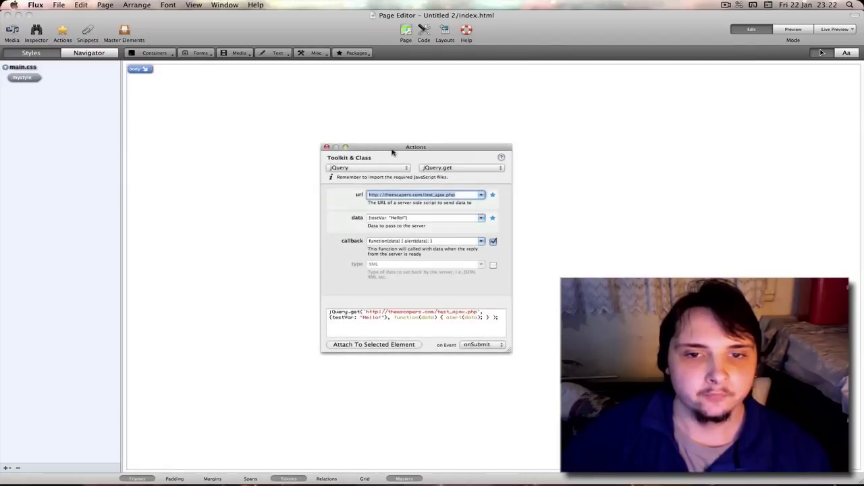
drag(393, 152, 386, 108)
click(373, 123)
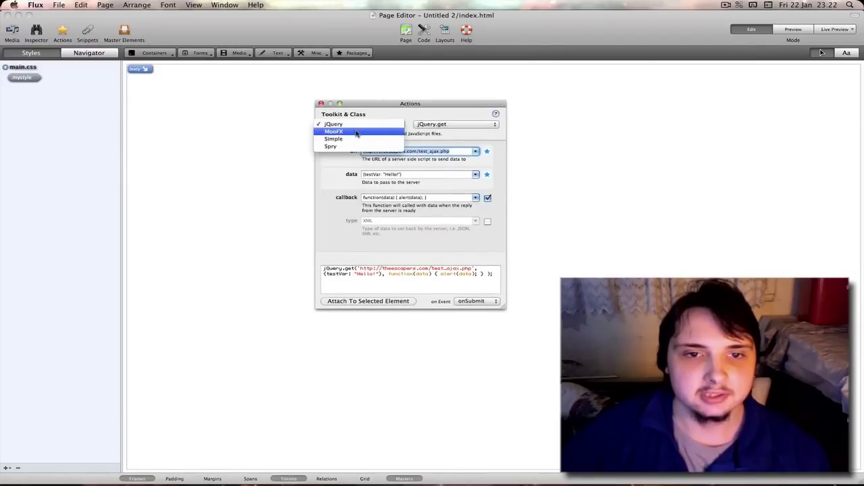
click(342, 132)
click(474, 152)
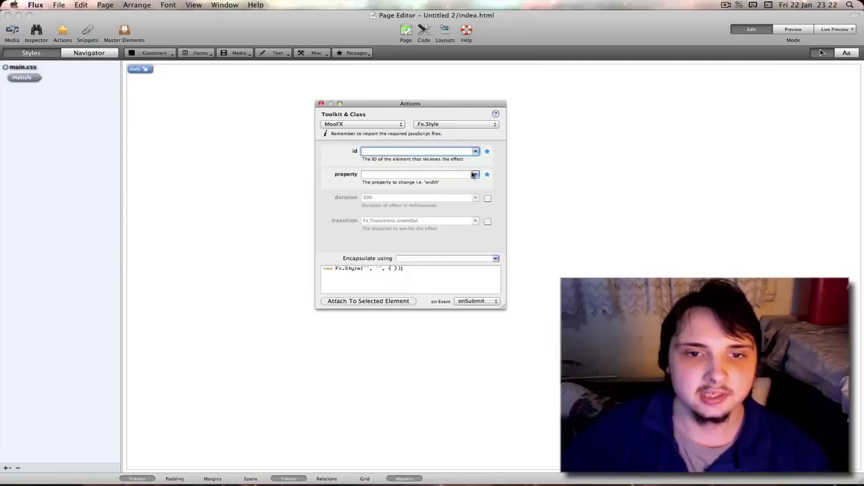
click(475, 174)
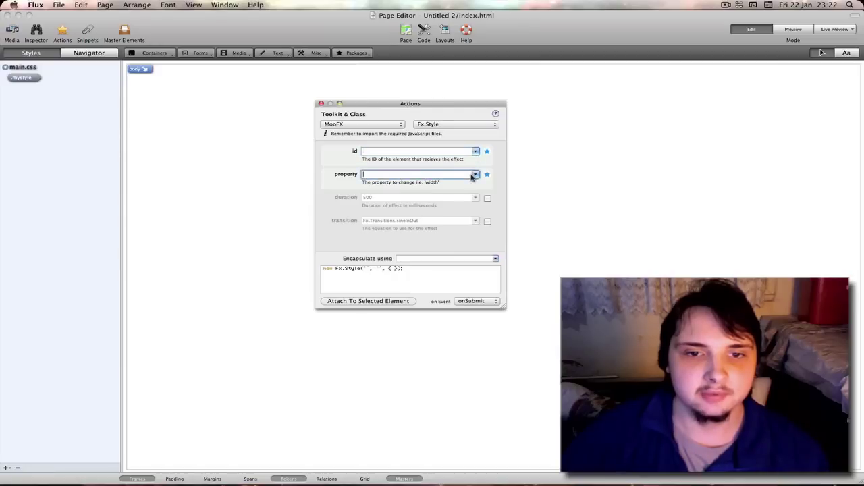
click(366, 270)
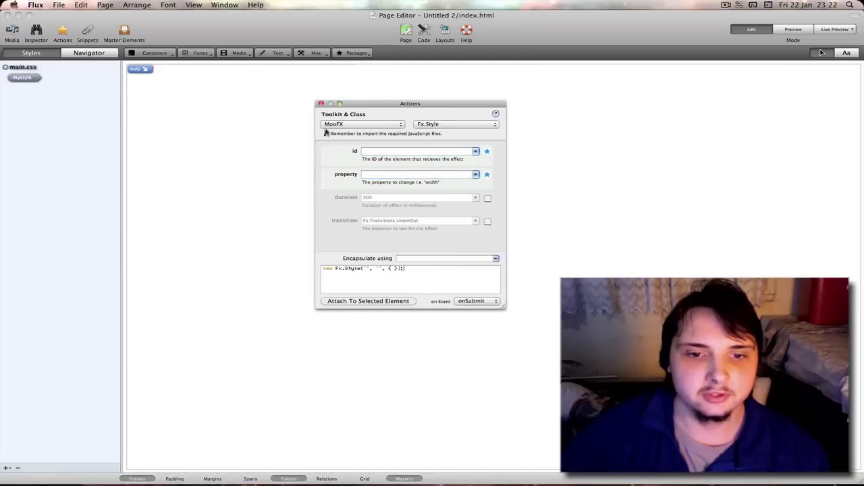
click(321, 104)
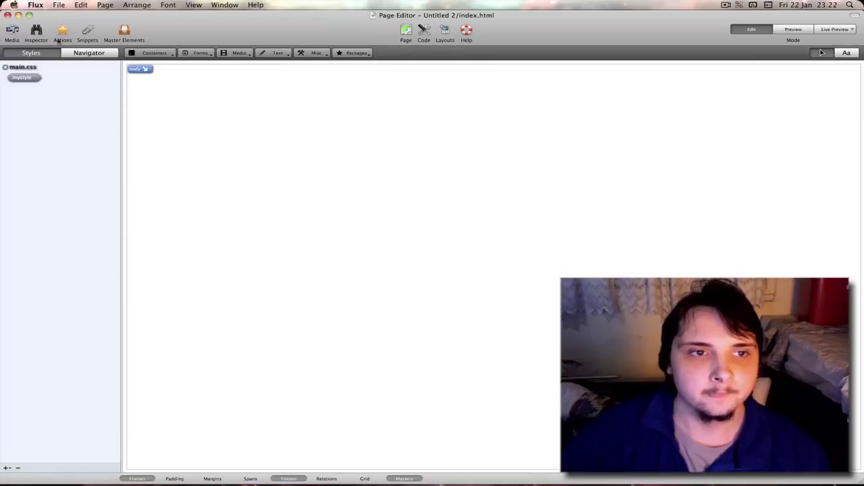
click(88, 35)
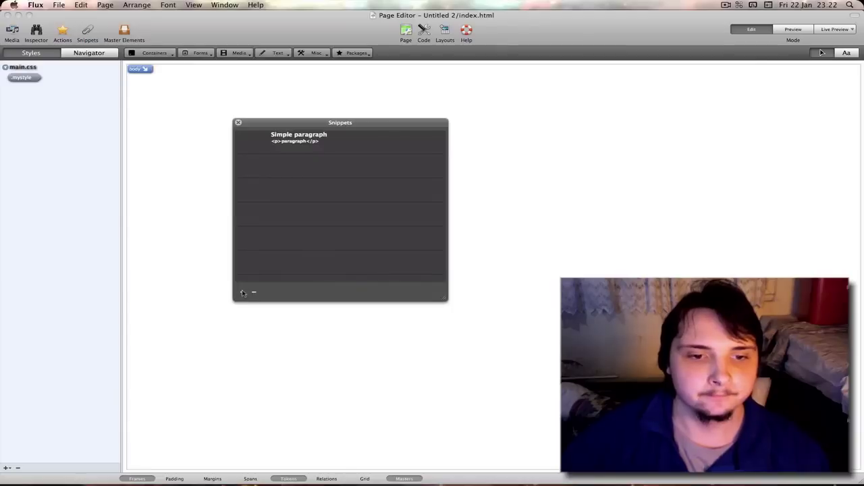
click(241, 292)
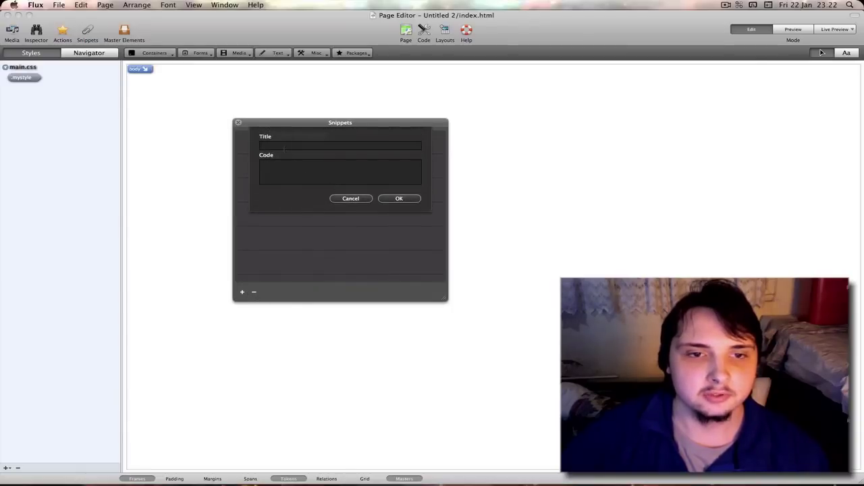
click(350, 198)
click(238, 123)
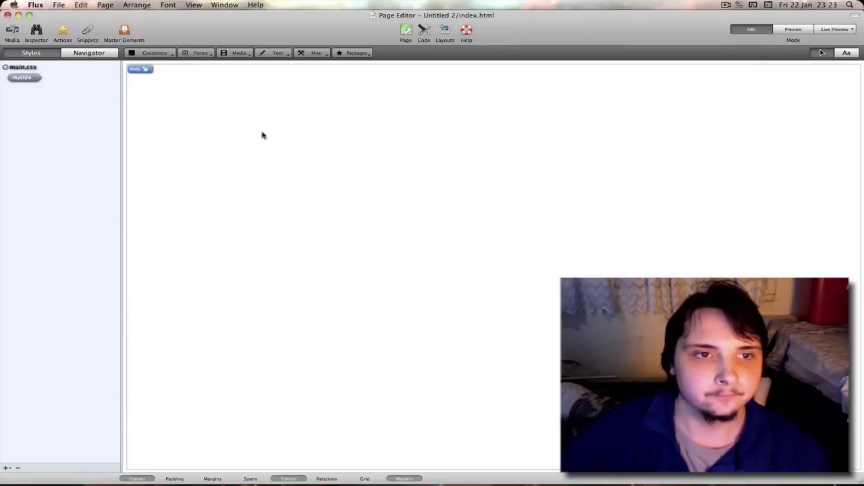
click(130, 39)
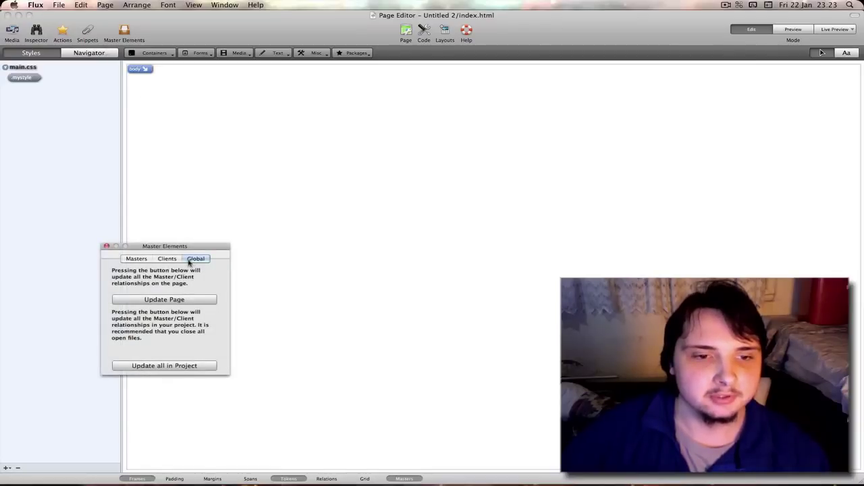
drag(181, 248, 396, 141)
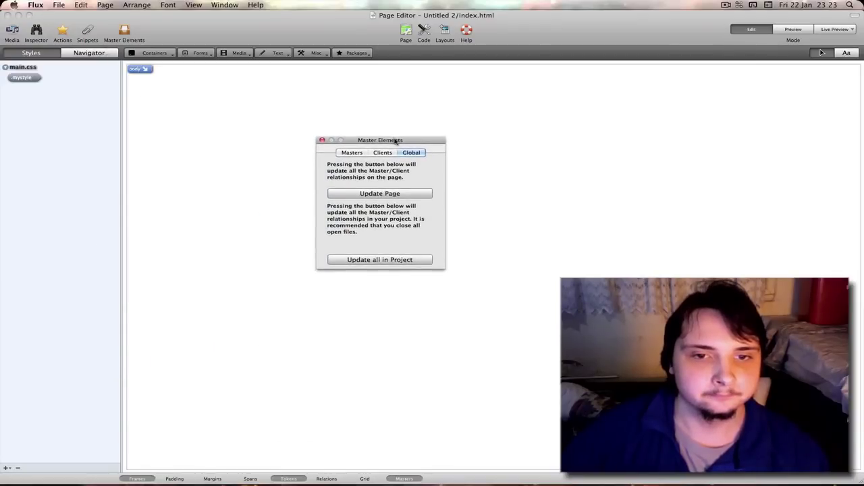
click(351, 155)
click(362, 177)
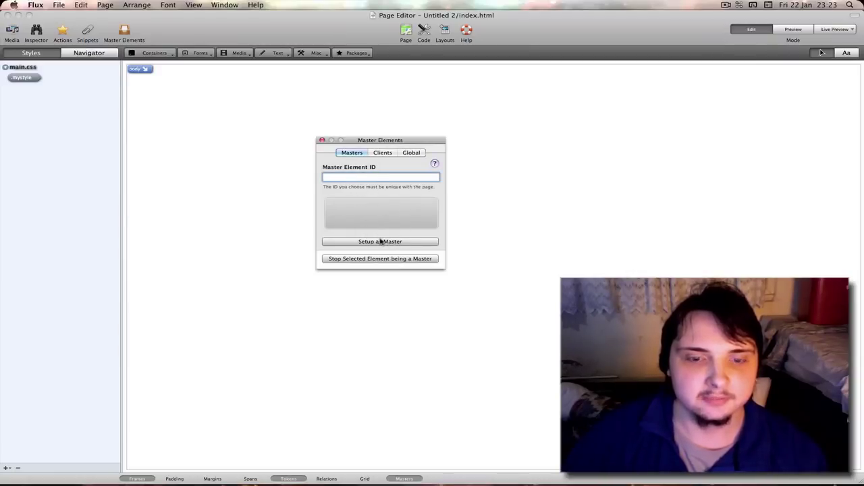
click(382, 154)
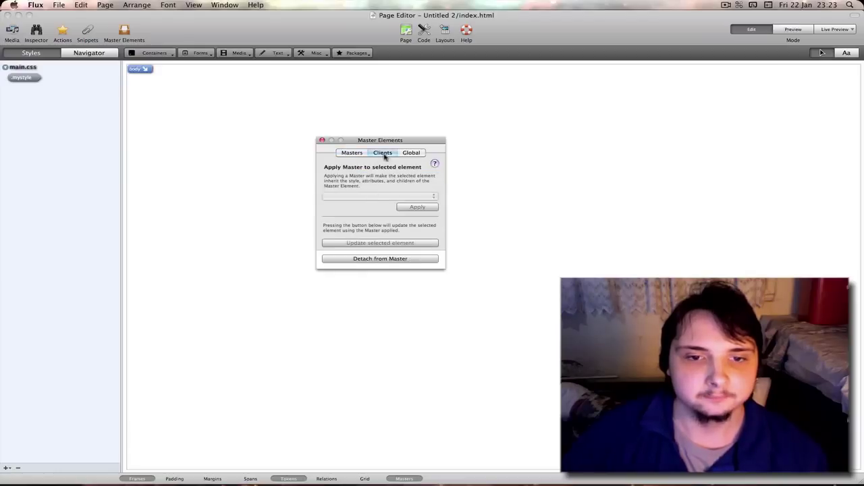
click(406, 151)
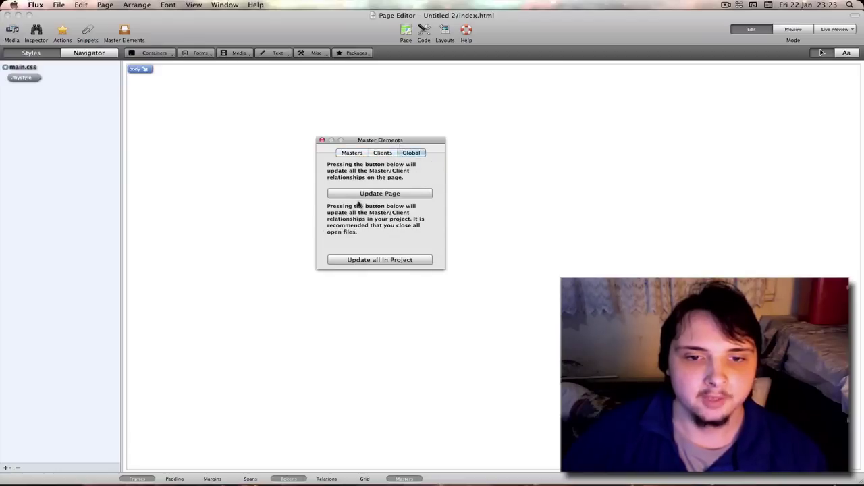
click(322, 140)
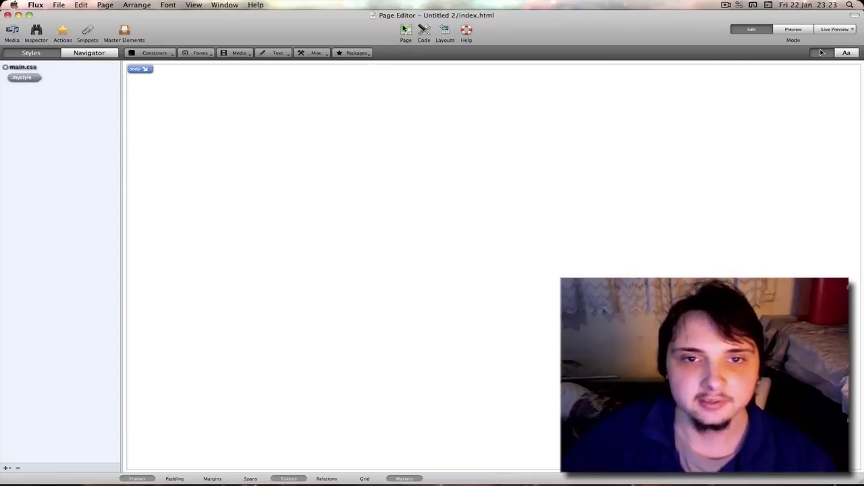
- Open the page's head elements and inspect the keywords and description meta tags
click(405, 30)
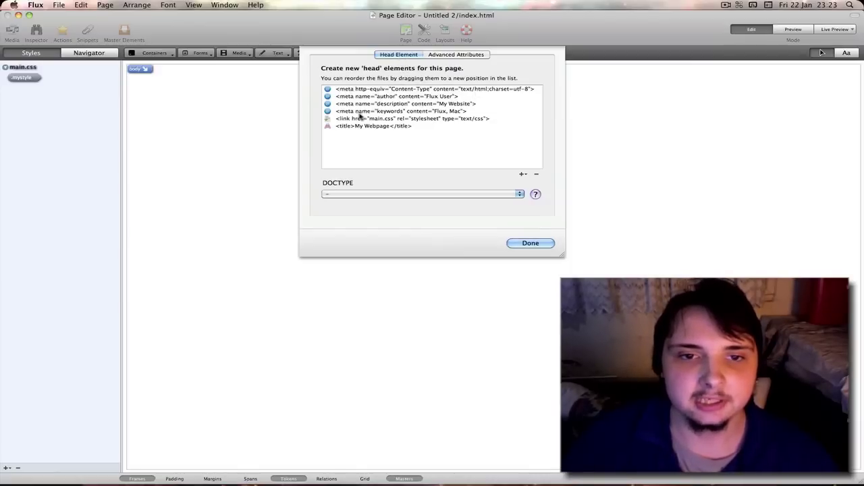
double_click(441, 111)
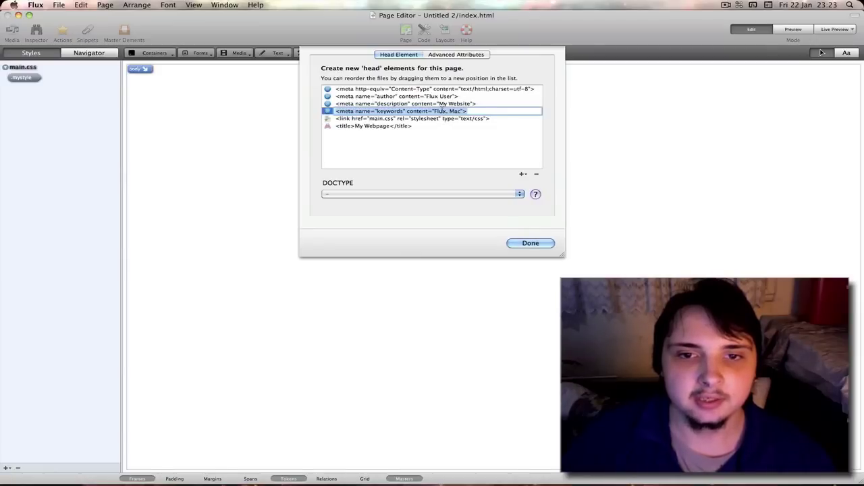
click(434, 112)
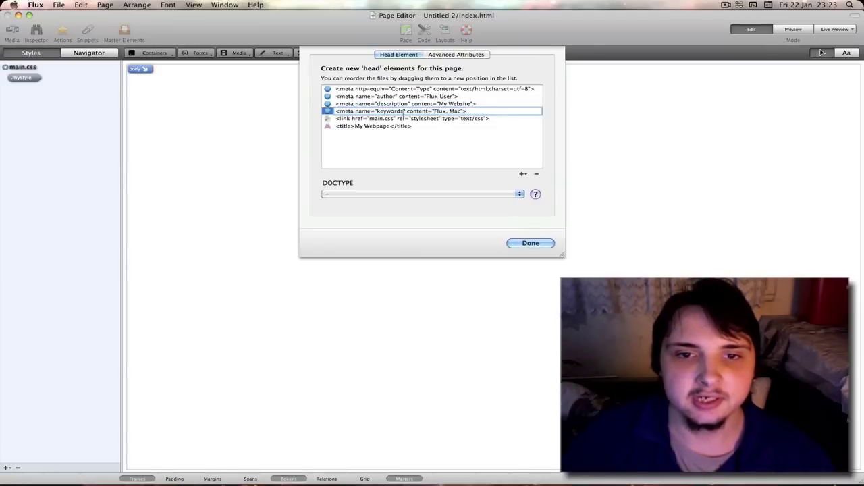
double_click(415, 104)
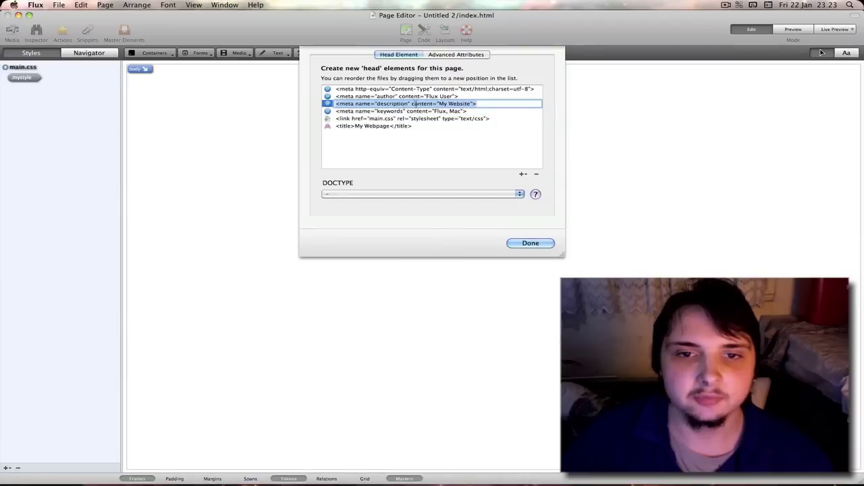
click(464, 104)
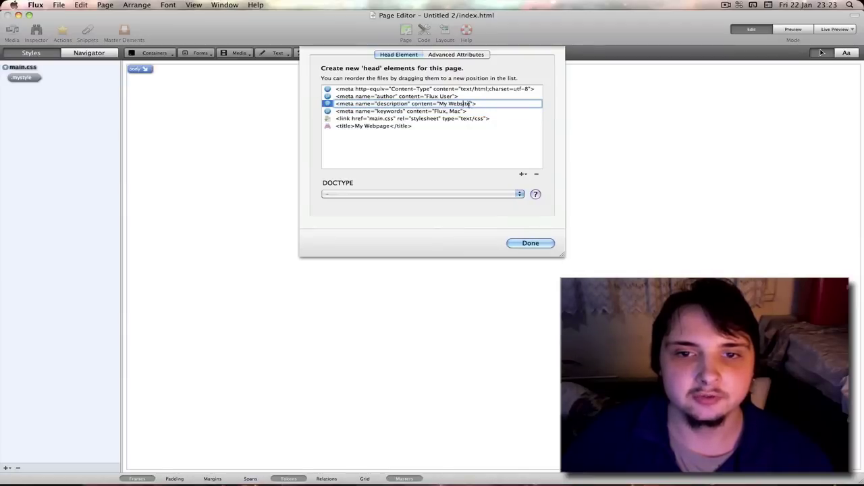
drag(472, 104, 440, 104)
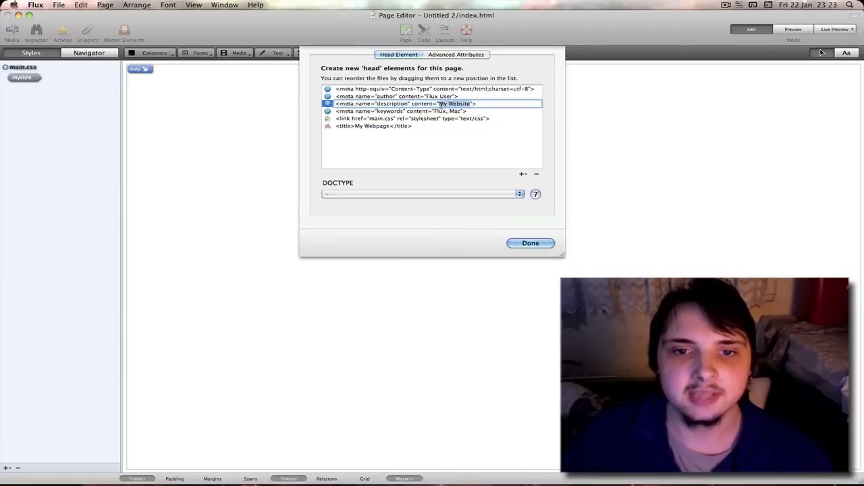
click(397, 111)
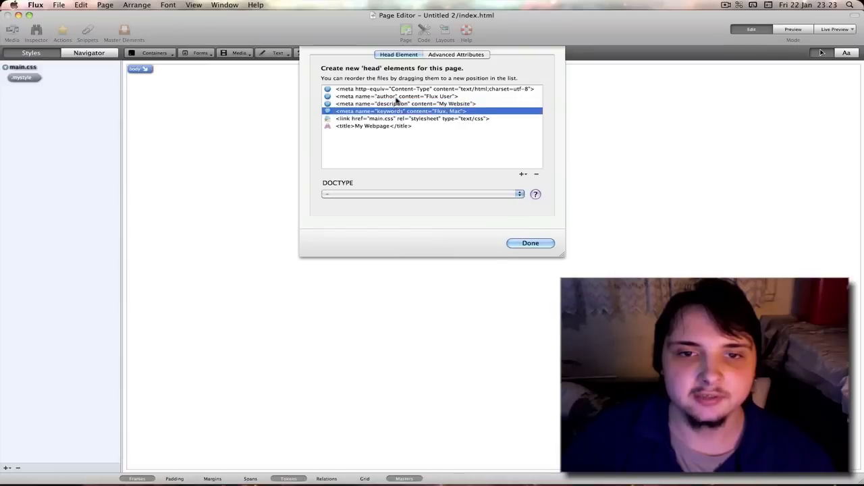
- Inspect the author meta tag, main.css link and 'My Webpage' title, then open the DOCTYPE list
click(397, 97)
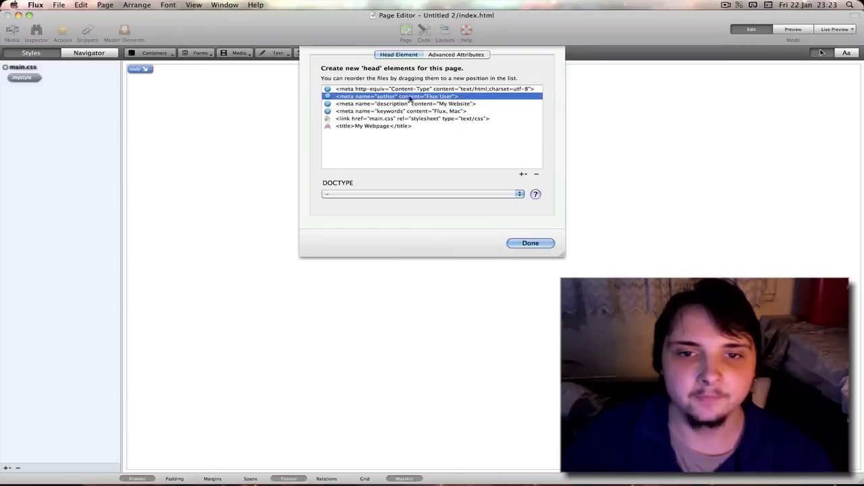
double_click(447, 98)
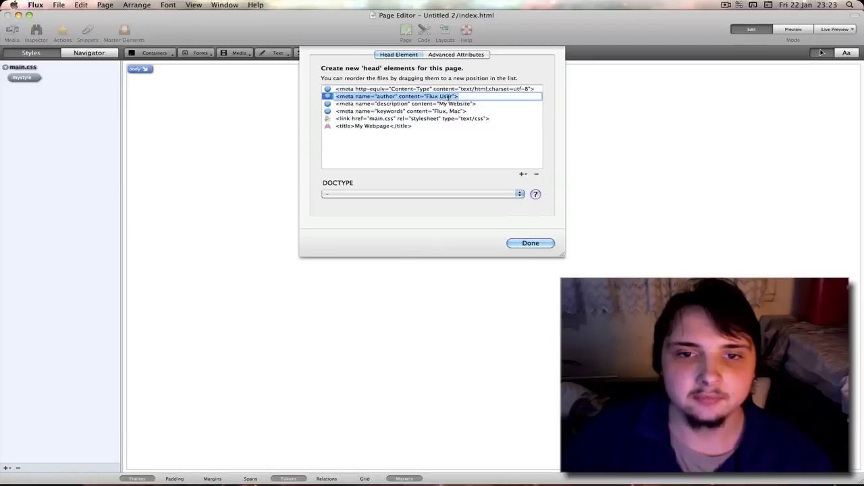
click(451, 98)
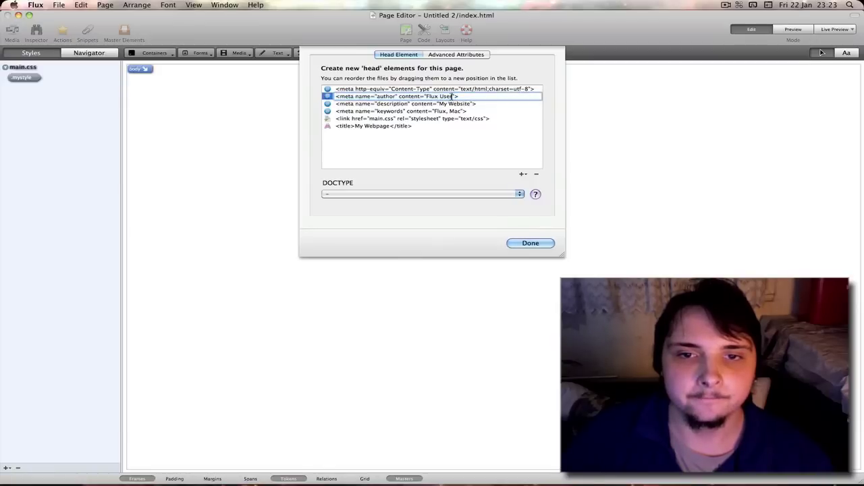
drag(451, 97, 428, 97)
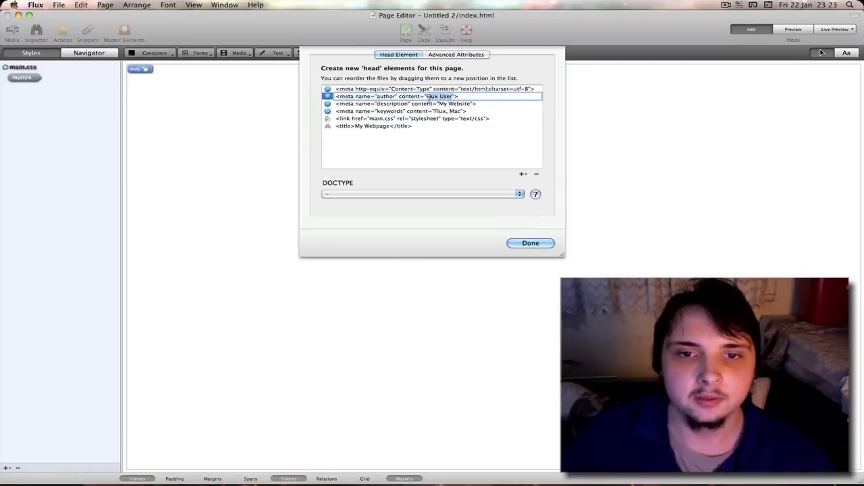
click(416, 112)
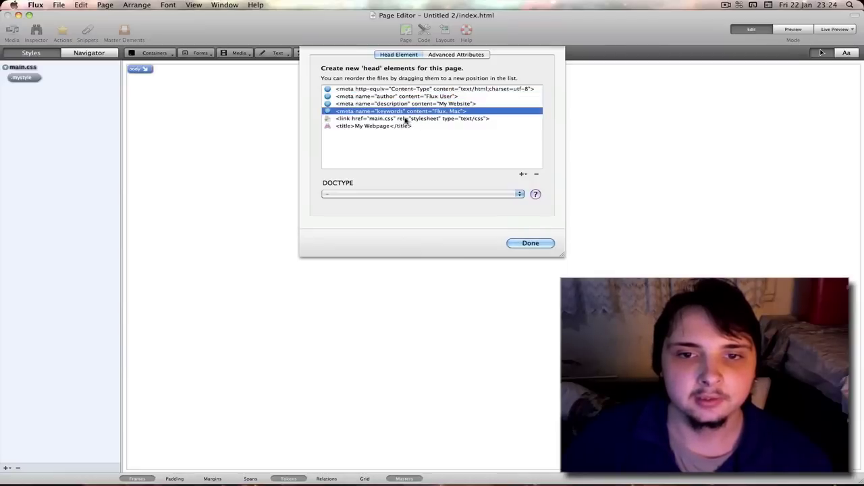
click(405, 118)
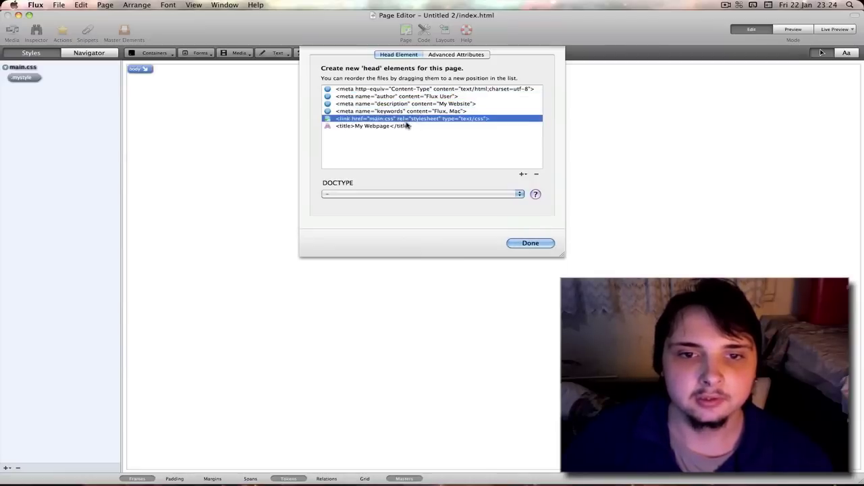
double_click(372, 126)
click(387, 127)
double_click(387, 127)
click(398, 140)
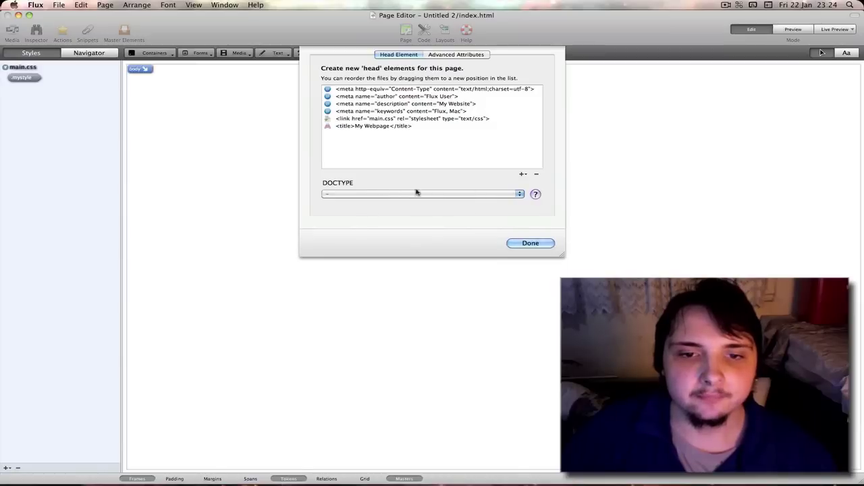
click(351, 193)
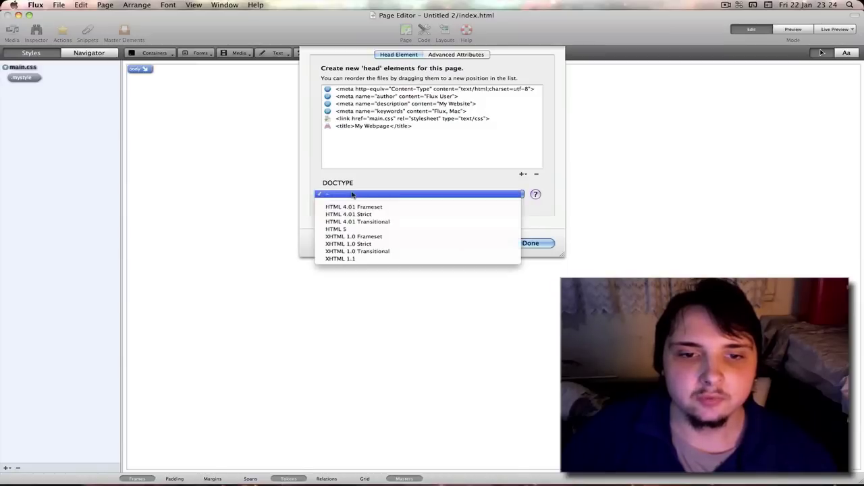
- Choose HTML 5 as the doctype and confirm the change
click(394, 230)
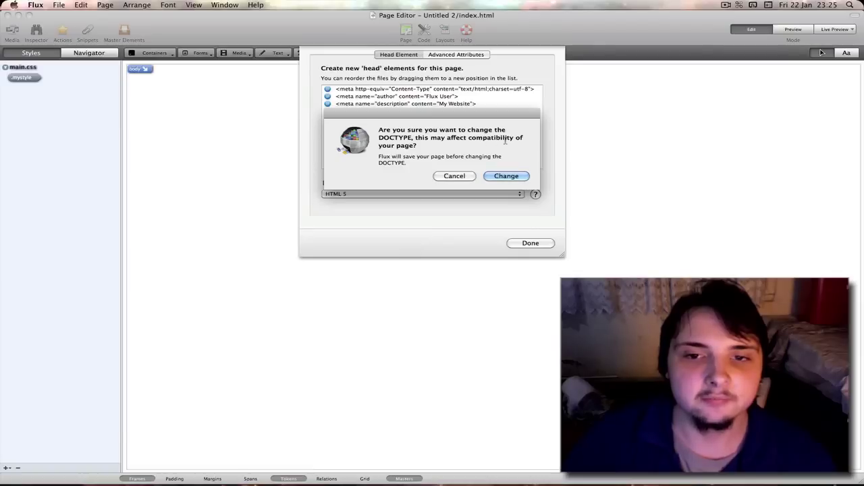
click(506, 175)
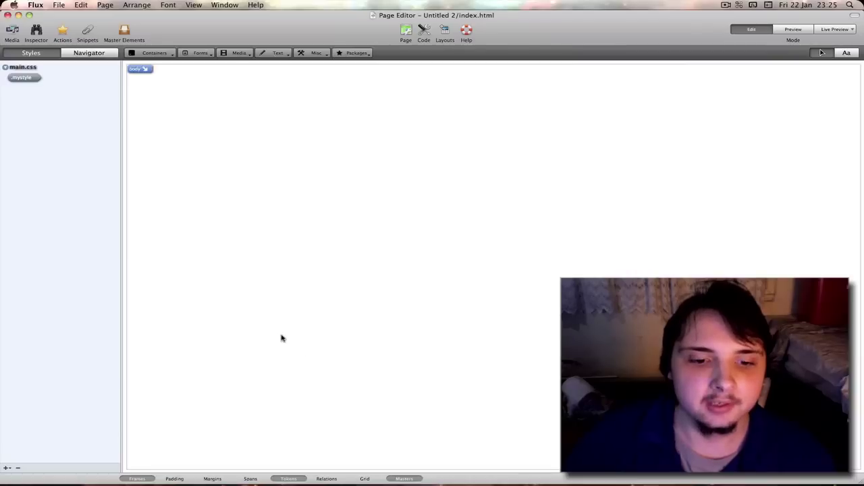
- Show index.html's source code, starting with the HTML 5 doctype, in the code panel
click(424, 34)
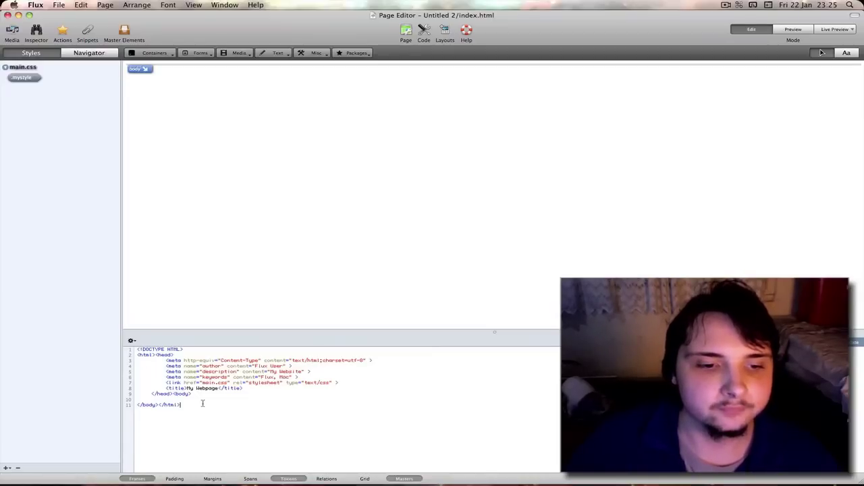
- Review the html element's Advanced Attributes without adding any, then close the page properties
click(406, 32)
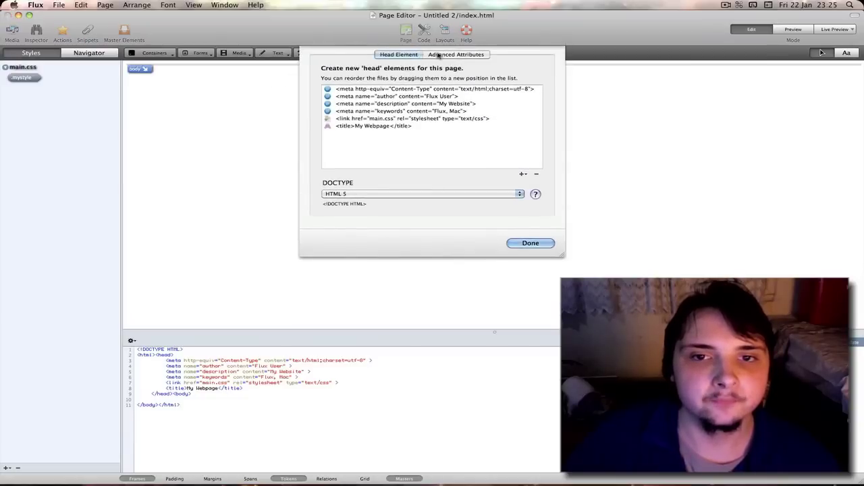
click(439, 54)
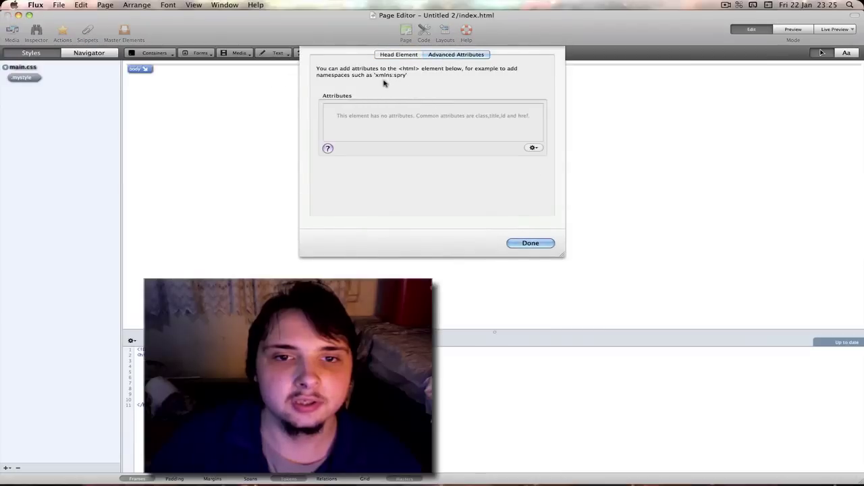
click(533, 147)
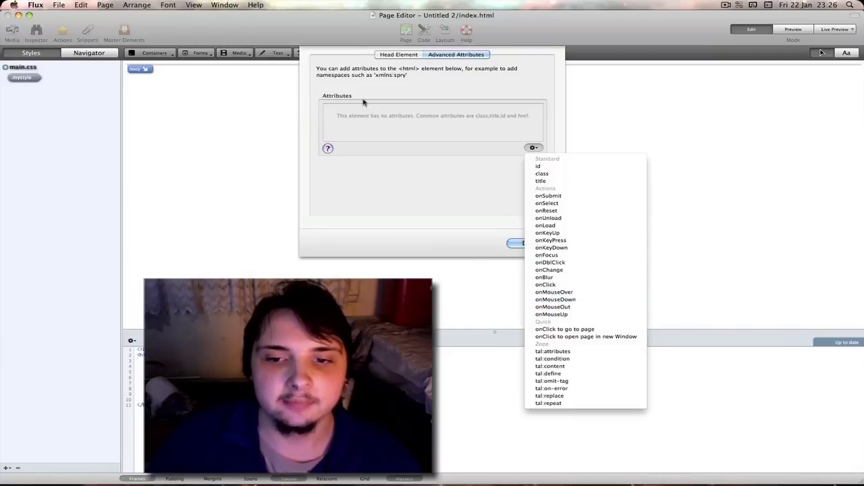
click(438, 200)
click(528, 243)
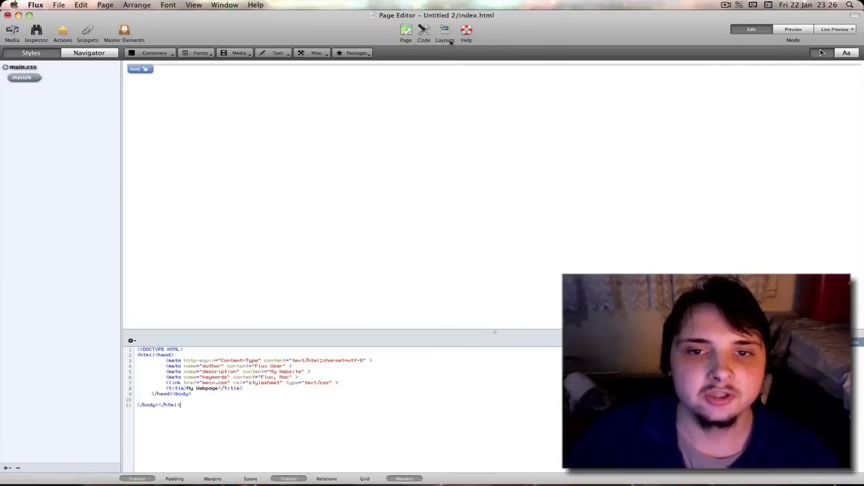
click(450, 42)
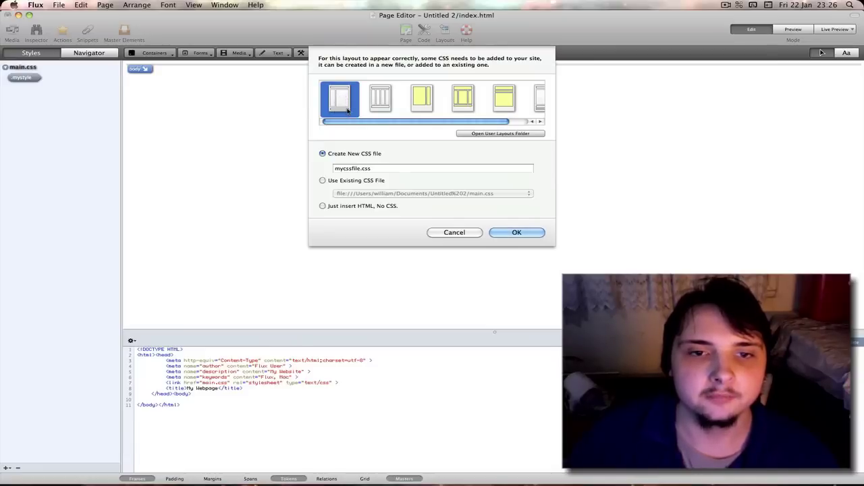
drag(362, 121, 394, 120)
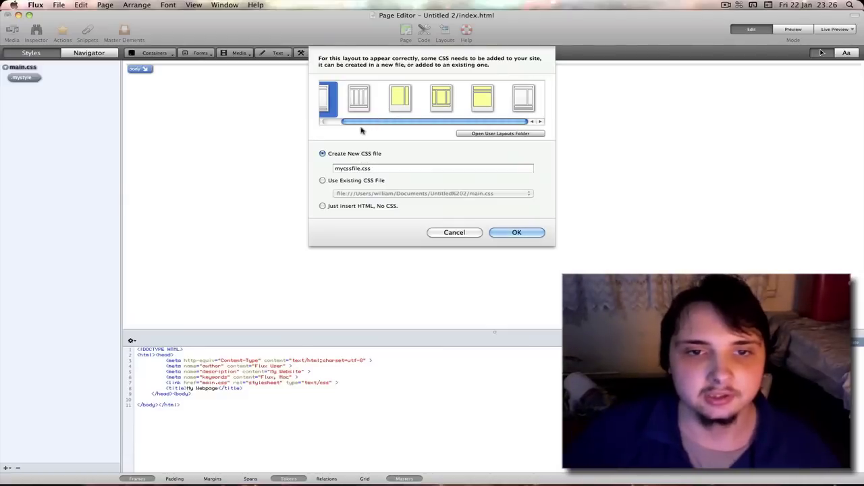
click(366, 102)
click(405, 103)
click(443, 103)
click(474, 103)
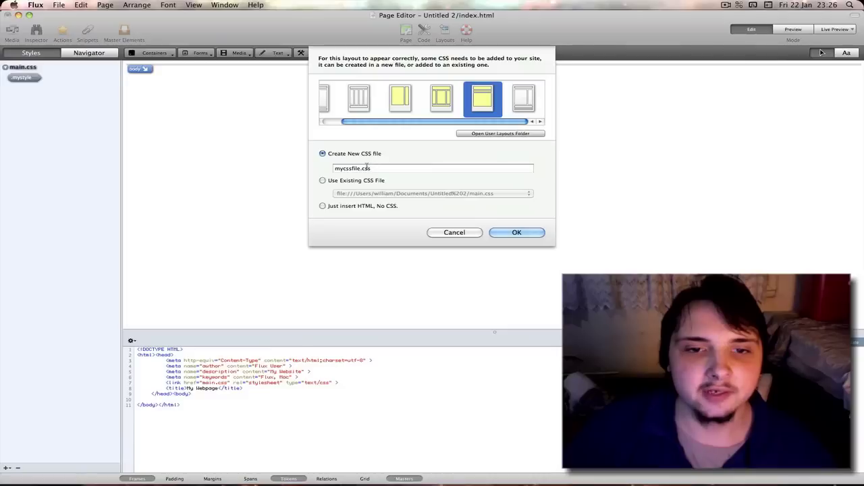
click(368, 168)
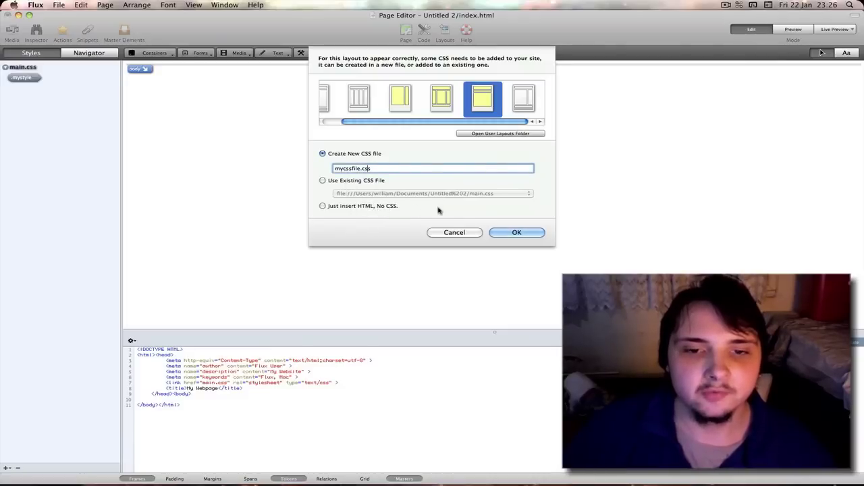
click(445, 234)
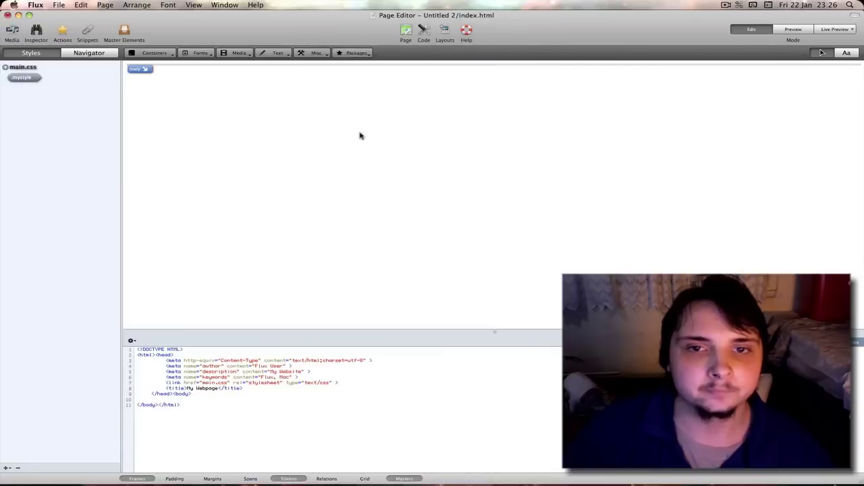
click(466, 31)
drag(287, 267, 446, 99)
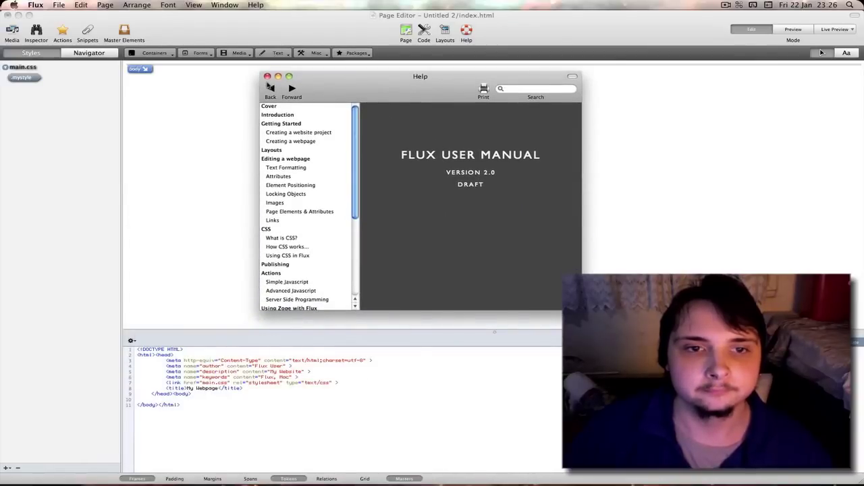
click(268, 76)
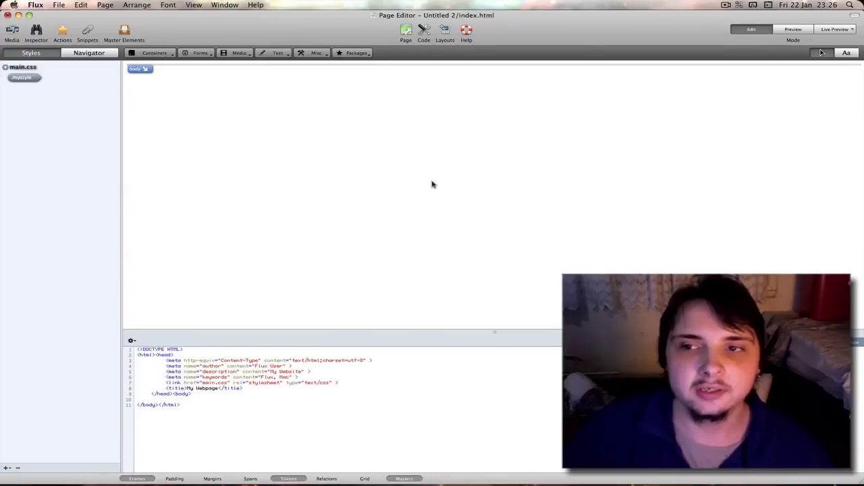
- Add the sample text 'trytyrtytrytyutru' inside the page body
click(793, 30)
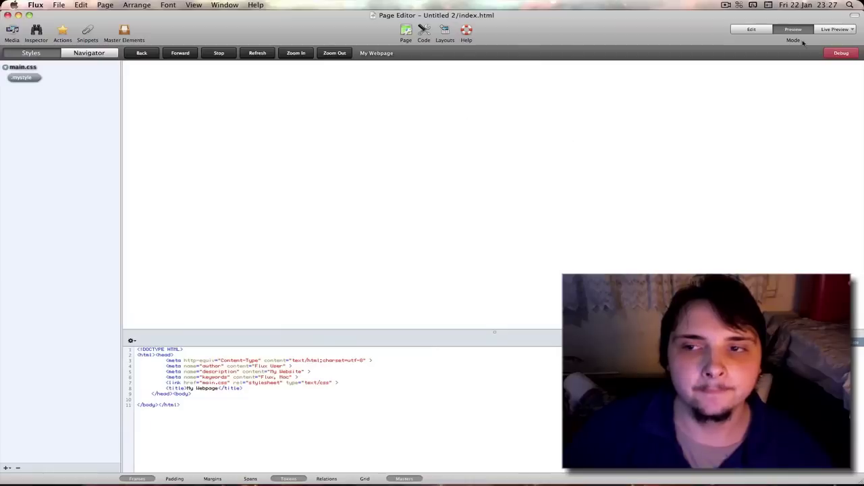
click(751, 29)
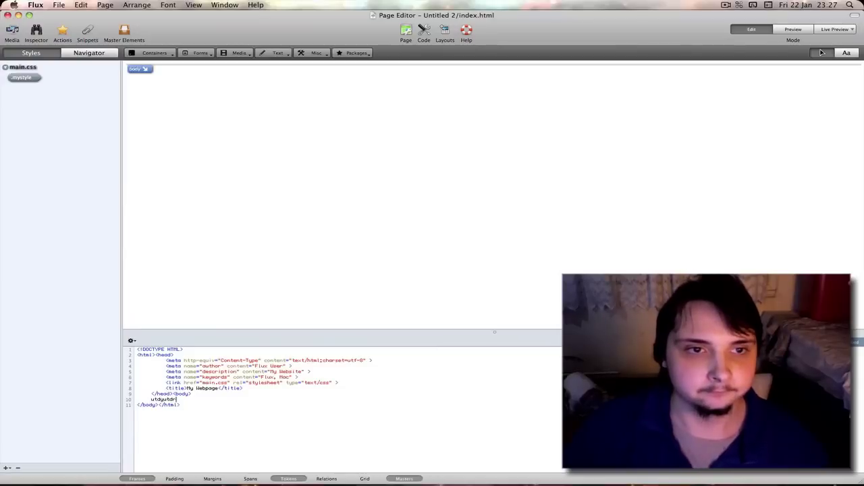
text(trytyrtytrytyutru)
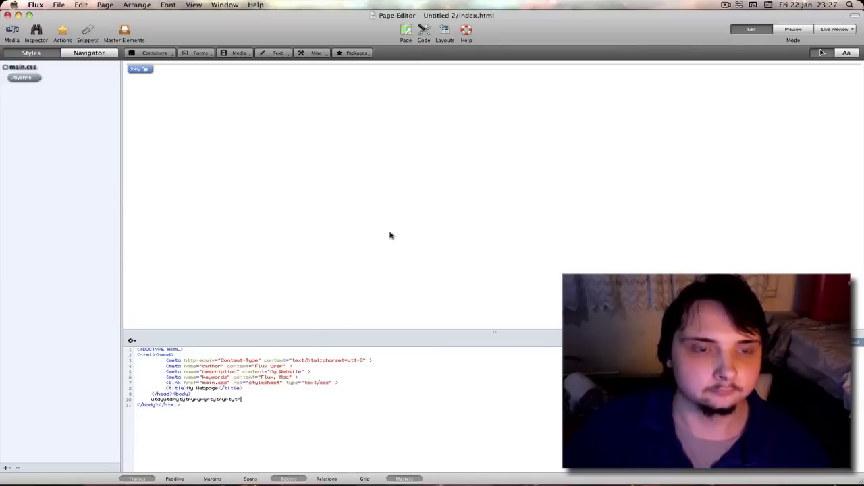
- Preview the rendered page text and check the Live Preview destinations
click(786, 29)
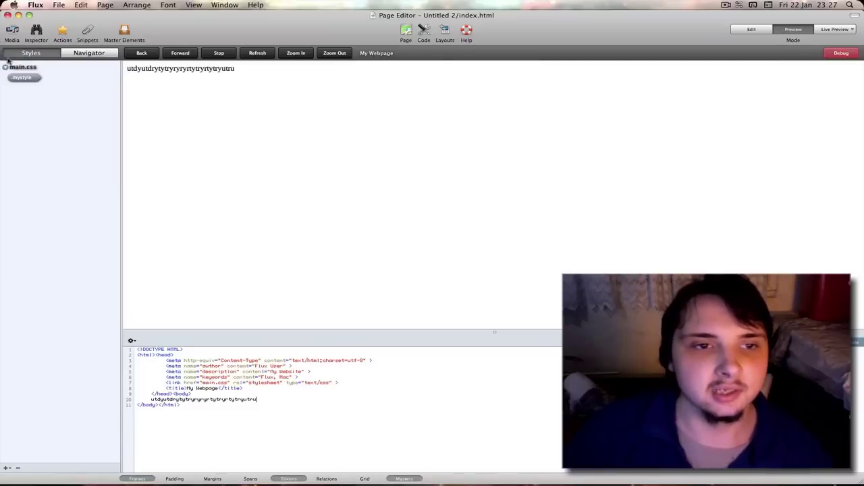
drag(190, 68, 227, 77)
click(221, 75)
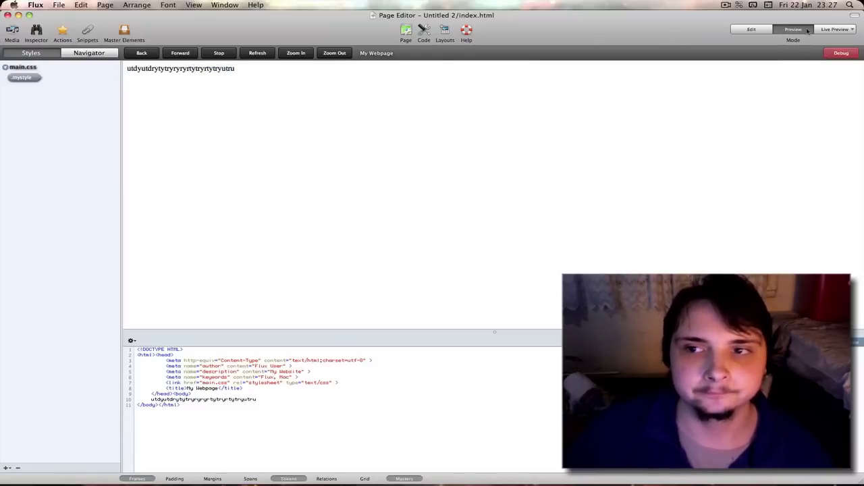
click(852, 31)
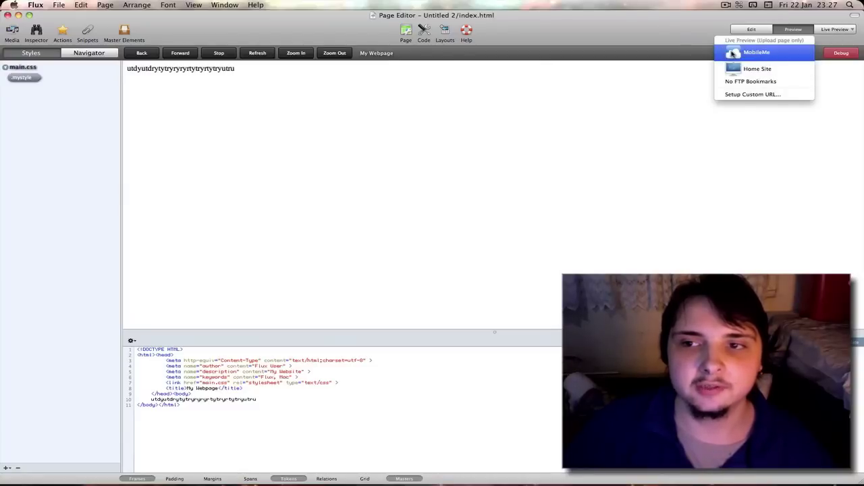
click(581, 24)
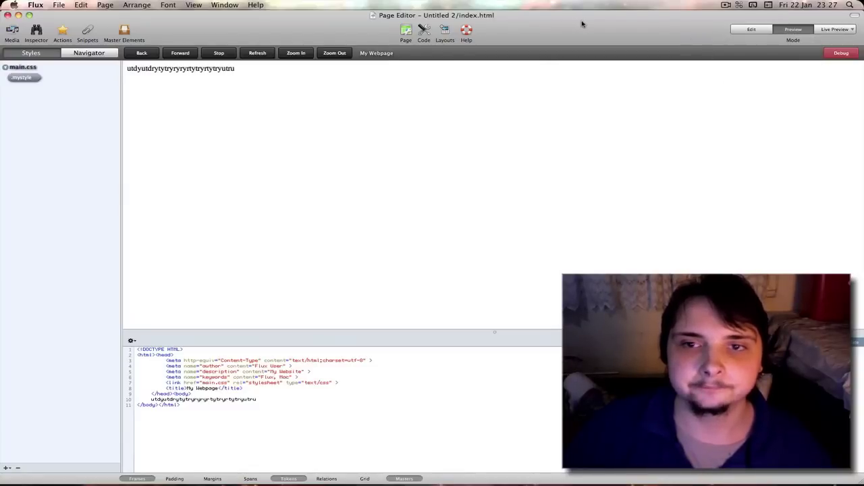
- Open .mystyle in the Inspector and apply a swatch style: #D3D3D3 background, 1em corners, 5px grey shadow
double_click(22, 78)
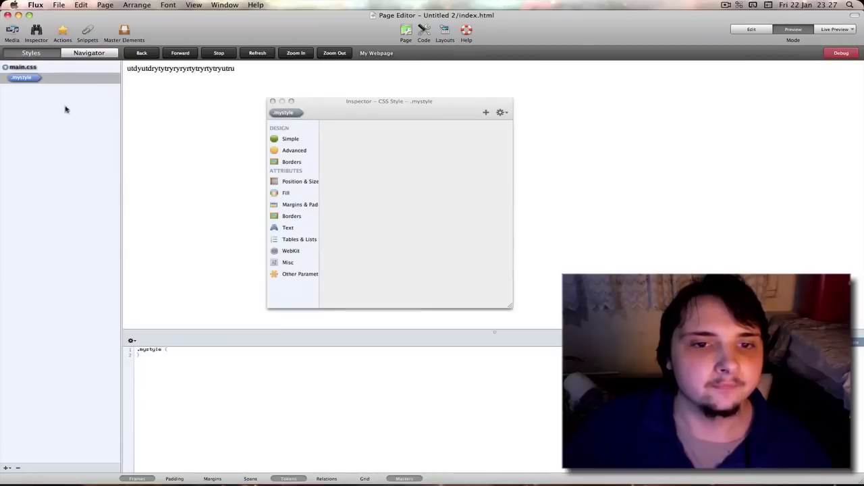
click(371, 116)
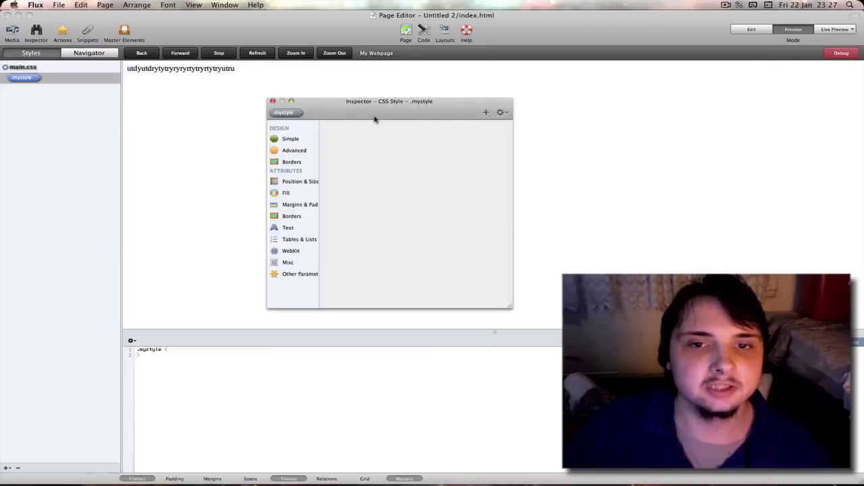
click(290, 139)
click(298, 151)
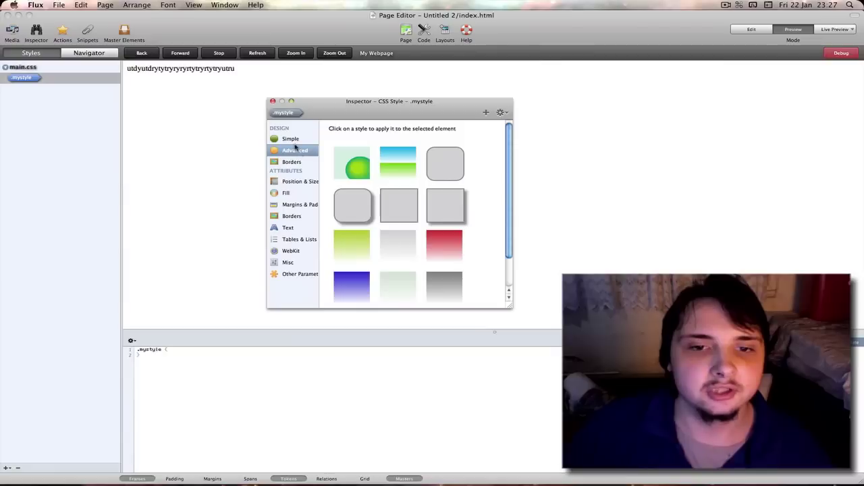
click(295, 143)
click(416, 220)
click(294, 154)
click(369, 212)
- Review the rule's Borders, Position & Size, Fill, Text, and Tables & Lists properties
click(281, 162)
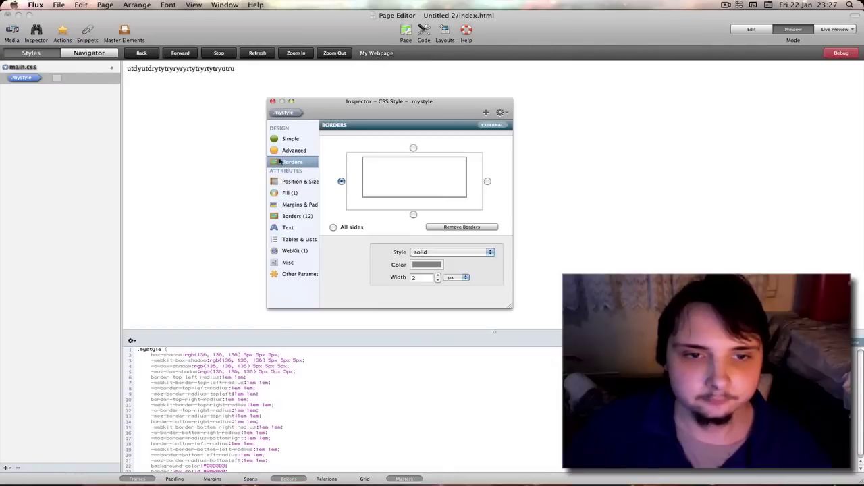
click(295, 183)
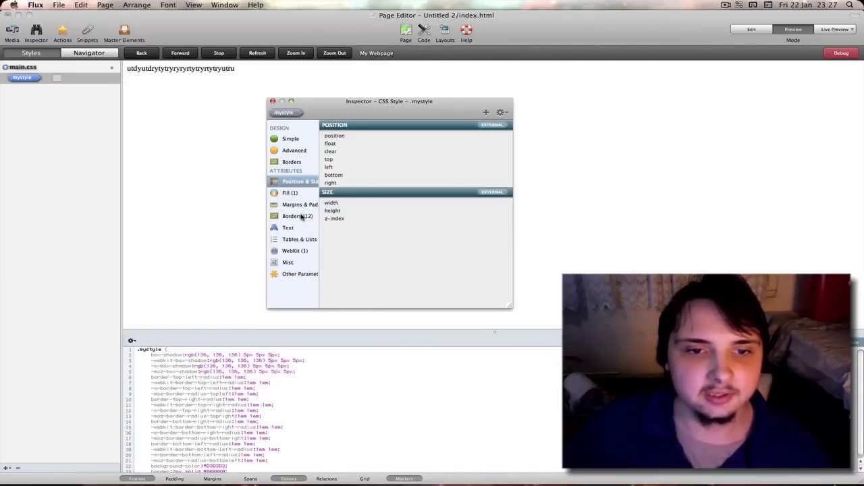
click(294, 194)
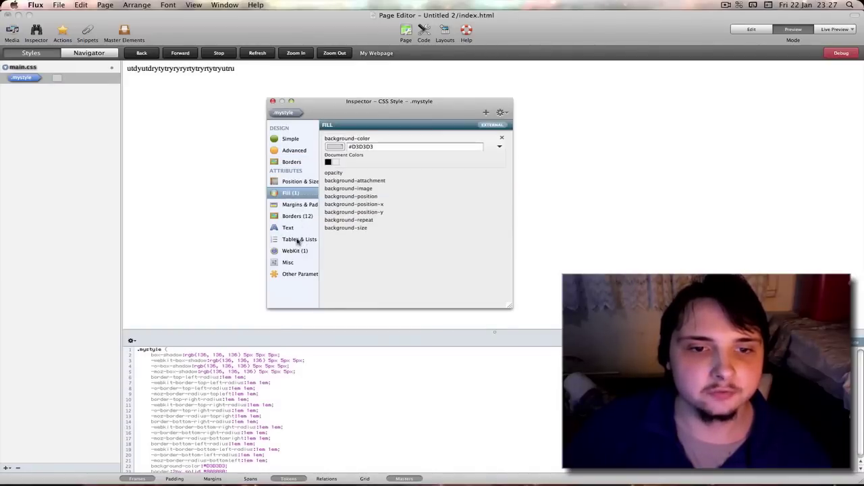
click(298, 229)
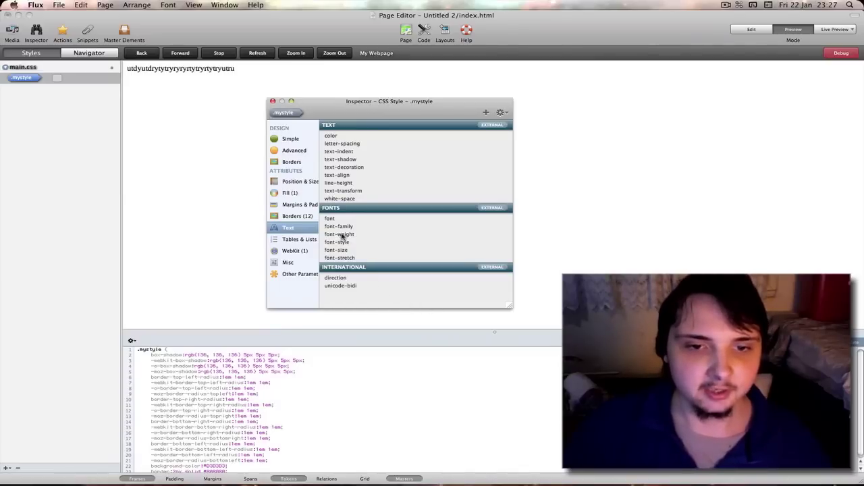
click(292, 242)
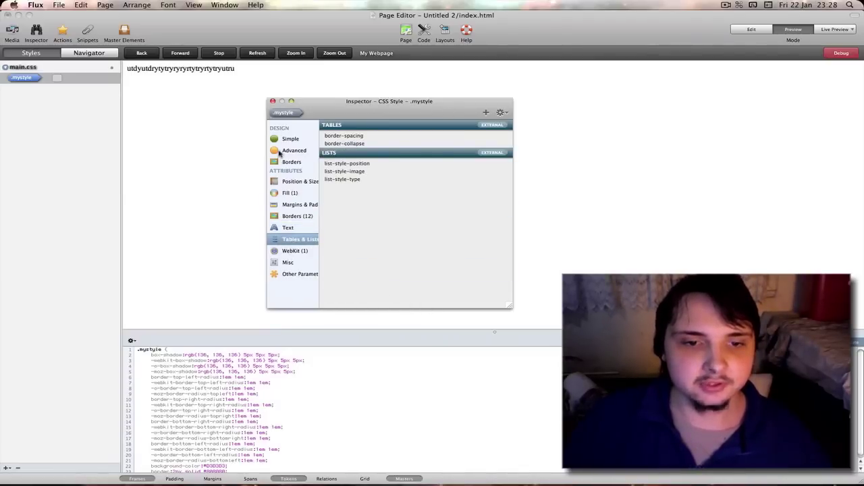